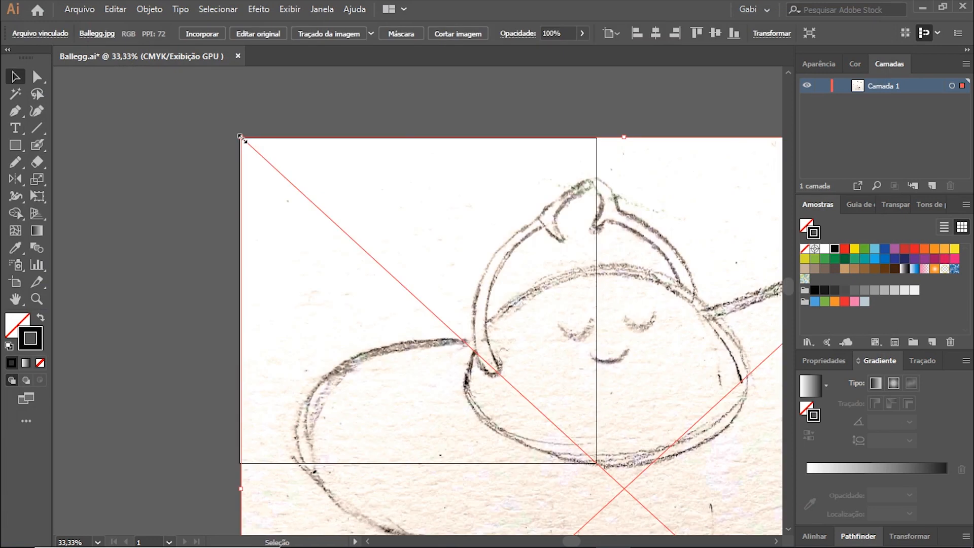
Scale down and reposition the placed sketch image so that it fits the artboard
{"action": "key", "text": "e"}
{"action": "mouse_move", "coordinate": [253, 145]}
{"action": "left_mouse_down"}
{"action": "mouse_move", "coordinate": [244, 137]}
{"action": "mouse_move", "coordinate": [429, 277]}
{"action": "mouse_move", "coordinate": [418, 299]}
{"action": "left_mouse_up"}
{"action": "mouse_move", "coordinate": [559, 359]}
{"action": "left_mouse_down"}
{"action": "mouse_move", "coordinate": [363, 222]}
{"action": "mouse_move", "coordinate": [367, 198]}
{"action": "left_mouse_up"}
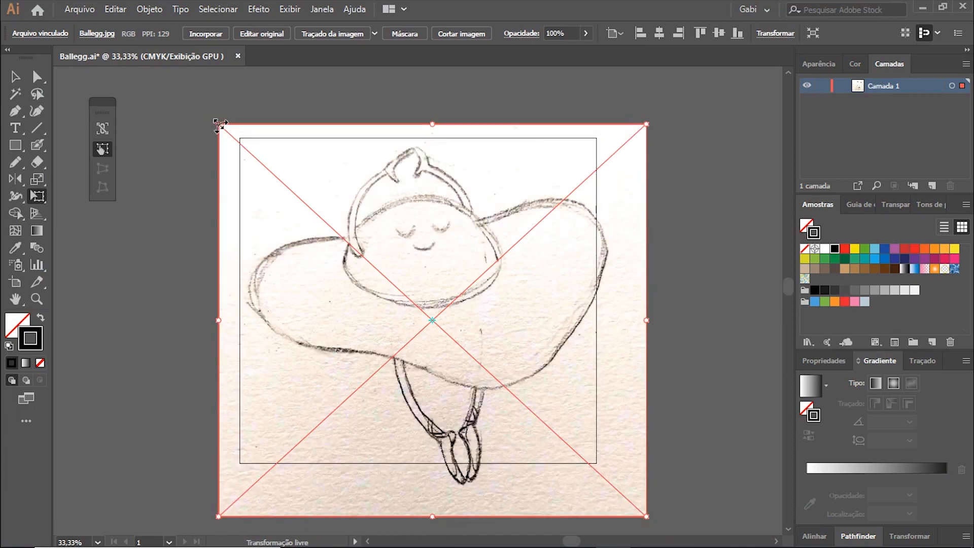
{"action": "left_click_drag", "start_coordinate": [219, 124], "coordinate": [241, 143]}
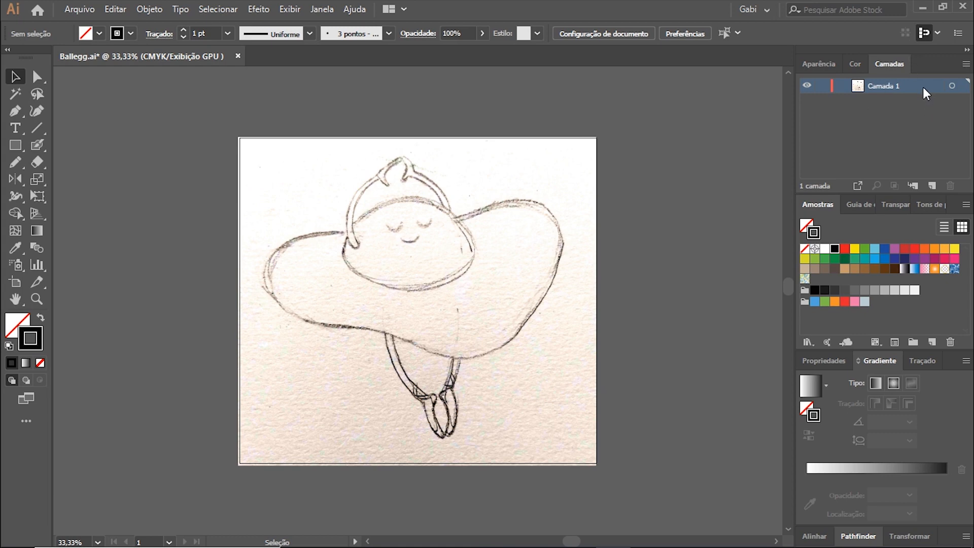
Turn the sketch's layer into a template with images dimmed to 50%
{"action": "double_click", "coordinate": [927, 84]}
{"action": "left_click", "coordinate": [421, 241]}
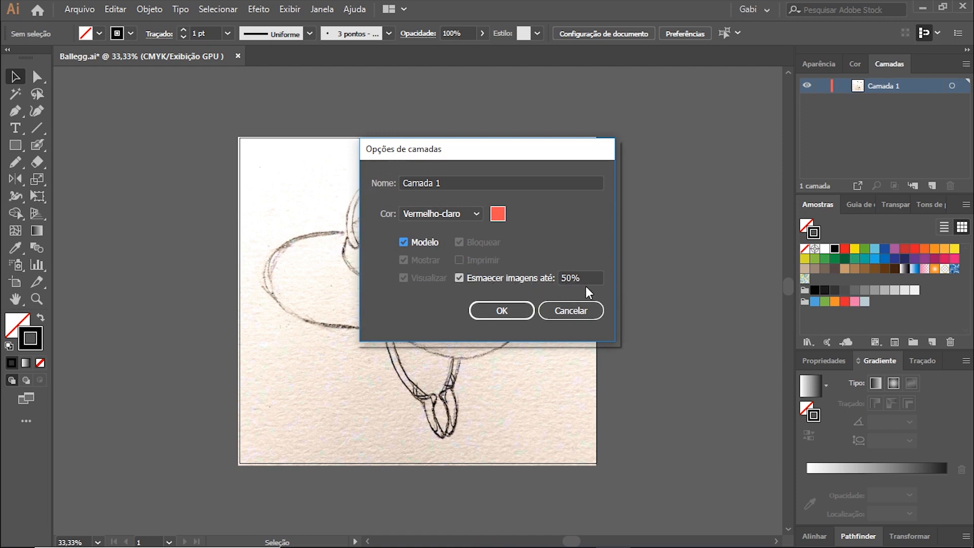
{"action": "left_click", "coordinate": [502, 310]}
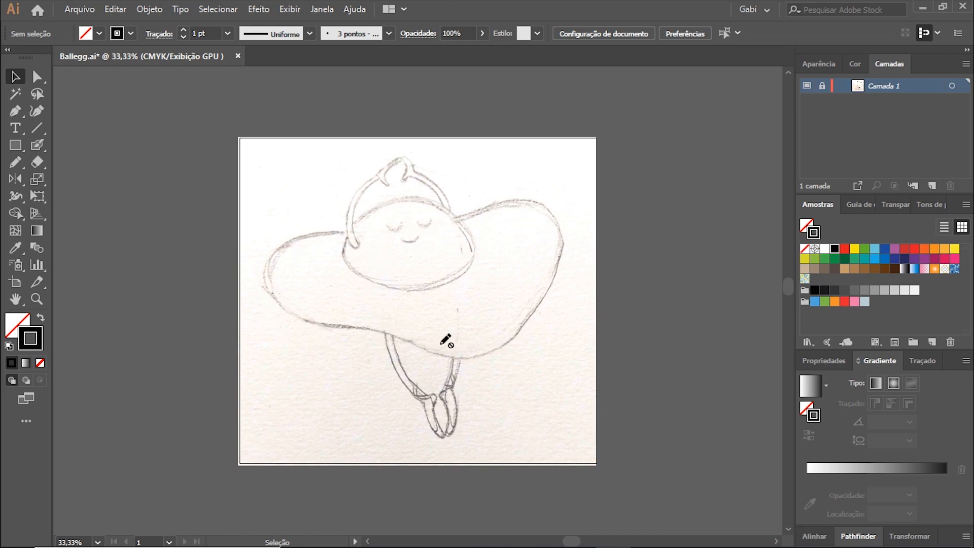
Add a new layer named Vetor above the sketch layer and rename the sketch layer Base
{"action": "left_click", "coordinate": [932, 186]}
{"action": "double_click", "coordinate": [883, 100]}
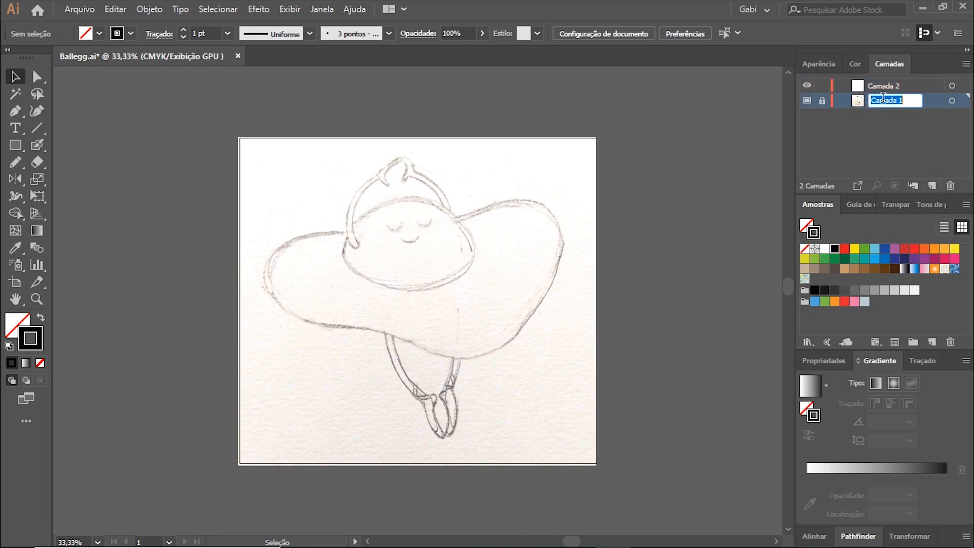
{"action": "type", "text": "Base"}
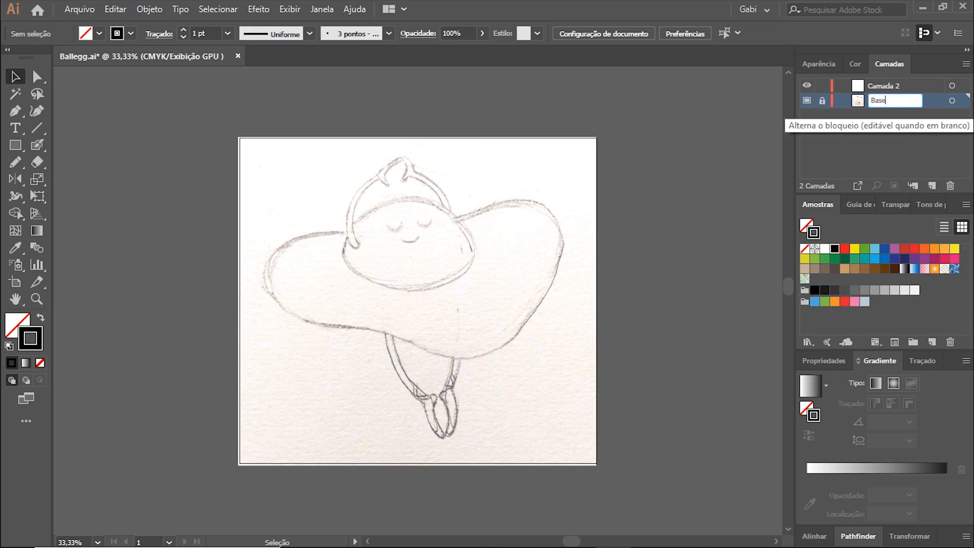
{"action": "key", "text": "Return"}
{"action": "double_click", "coordinate": [882, 83]}
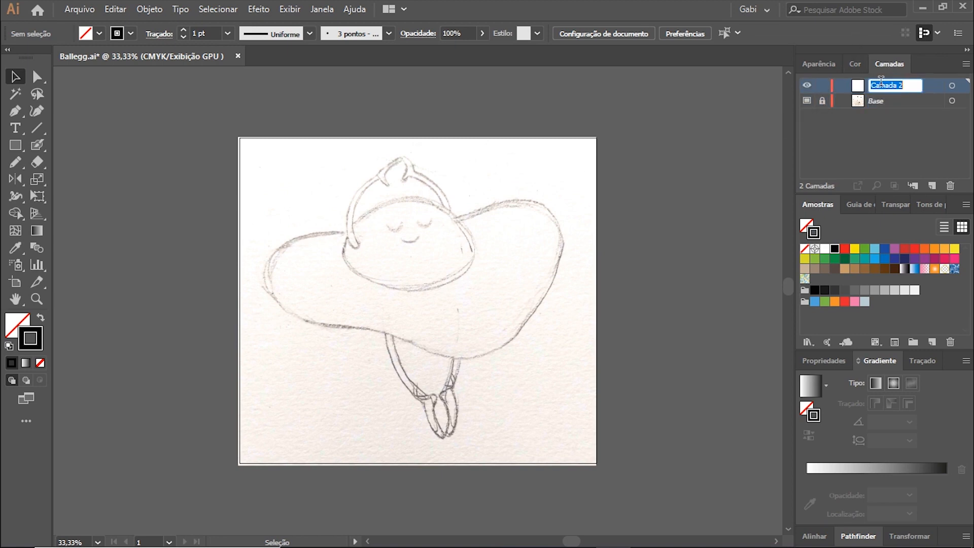
{"action": "type", "text": "Vetor"}
{"action": "key", "text": "Return"}
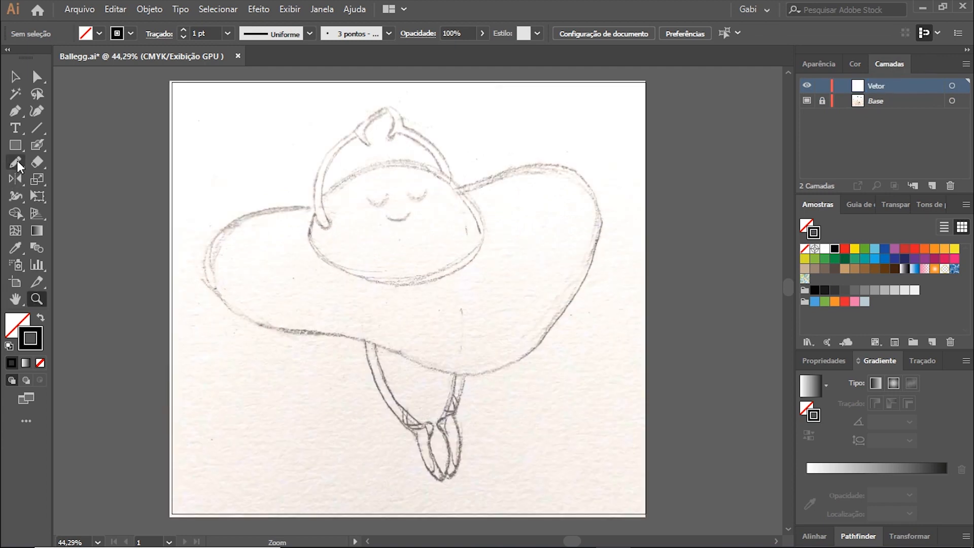
Trace the yolk outline around the sketched face as a closed path with the Pen tool
{"action": "left_click", "coordinate": [16, 111]}
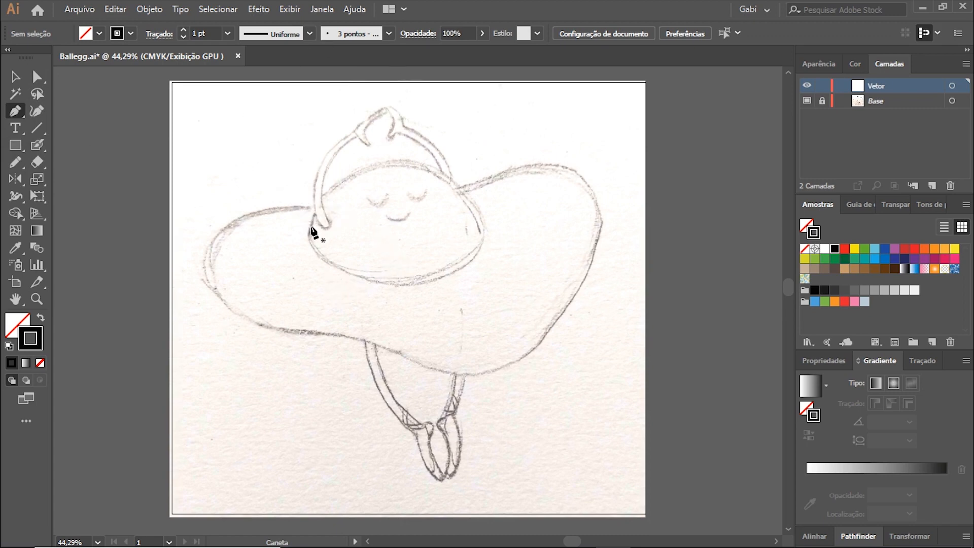
{"action": "left_click_drag", "start_coordinate": [313, 218], "coordinate": [315, 217]}
{"action": "left_click_drag", "start_coordinate": [388, 165], "coordinate": [439, 159]}
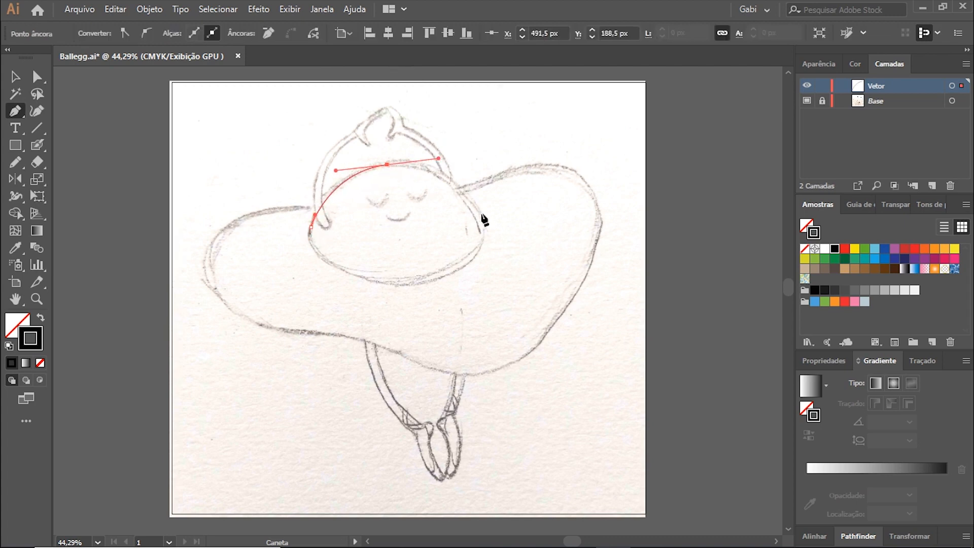
{"action": "left_click_drag", "start_coordinate": [478, 210], "coordinate": [484, 222]}
{"action": "left_click_drag", "start_coordinate": [470, 261], "coordinate": [447, 277]}
{"action": "left_click_drag", "start_coordinate": [323, 259], "coordinate": [277, 219]}
{"action": "left_click_drag", "start_coordinate": [311, 227], "coordinate": [313, 221]}
Refine the curves of the yolk outline to follow the sketch more closely
{"action": "left_click_drag", "start_coordinate": [323, 258], "coordinate": [336, 266], "text": "ctrl"}
{"action": "left_click", "coordinate": [274, 155]}
{"action": "left_click_drag", "start_coordinate": [485, 238], "coordinate": [491, 239]}
{"action": "left_click", "coordinate": [385, 296]}
{"action": "left_click", "coordinate": [380, 281]}
{"action": "left_click", "coordinate": [284, 252]}
Trace the egg-white outline as a closed Pen path, running its upper edge behind the yolk
{"action": "key", "text": "p"}
{"action": "left_click_drag", "start_coordinate": [405, 201], "coordinate": [424, 198]}
{"action": "left_click_drag", "start_coordinate": [571, 171], "coordinate": [591, 185]}
{"action": "left_click_drag", "start_coordinate": [590, 264], "coordinate": [563, 313]}
{"action": "left_click_drag", "start_coordinate": [498, 368], "coordinate": [462, 375]}
{"action": "mouse_move", "coordinate": [365, 340]}
{"action": "left_mouse_down"}
{"action": "mouse_move", "coordinate": [324, 305]}
{"action": "mouse_move", "coordinate": [315, 330]}
{"action": "left_mouse_up"}
{"action": "key", "text": "ctrl+z"}
{"action": "left_click_drag", "start_coordinate": [222, 300], "coordinate": [203, 267]}
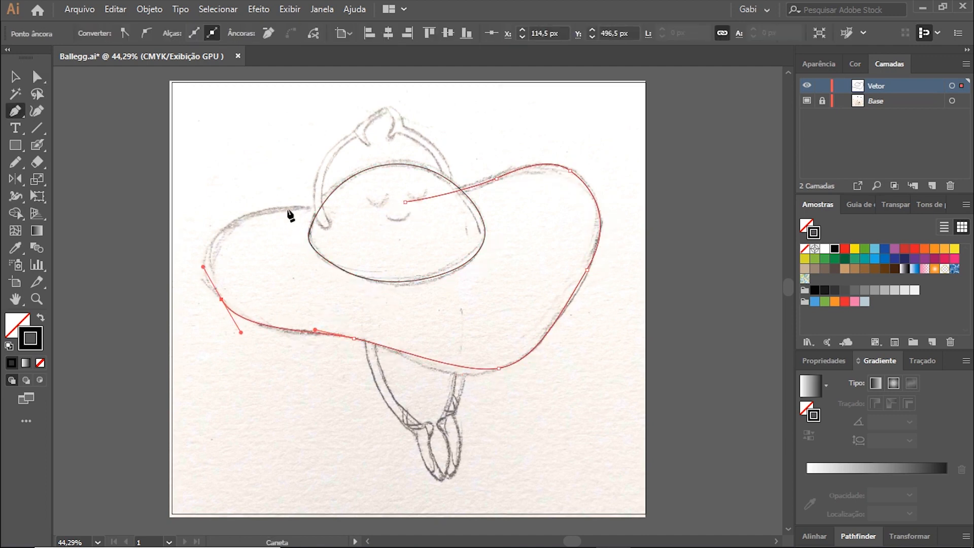
{"action": "left_click_drag", "start_coordinate": [284, 207], "coordinate": [351, 203]}
{"action": "left_click", "coordinate": [405, 202]}
Adjust the anchor points and handles of the egg-white outline to smooth its lower and right-hand curves
{"action": "key", "text": "a"}
{"action": "left_click", "coordinate": [353, 337]}
{"action": "left_click_drag", "start_coordinate": [391, 345], "coordinate": [399, 358]}
{"action": "left_click_drag", "start_coordinate": [241, 333], "coordinate": [248, 330]}
{"action": "left_click", "coordinate": [499, 368]}
{"action": "left_click_drag", "start_coordinate": [462, 375], "coordinate": [441, 383]}
{"action": "left_click_drag", "start_coordinate": [400, 357], "coordinate": [400, 351]}
{"action": "left_click_drag", "start_coordinate": [563, 313], "coordinate": [560, 322]}
{"action": "left_click", "coordinate": [555, 167]}
{"action": "left_click_drag", "start_coordinate": [502, 176], "coordinate": [500, 172]}
{"action": "left_click", "coordinate": [281, 252]}
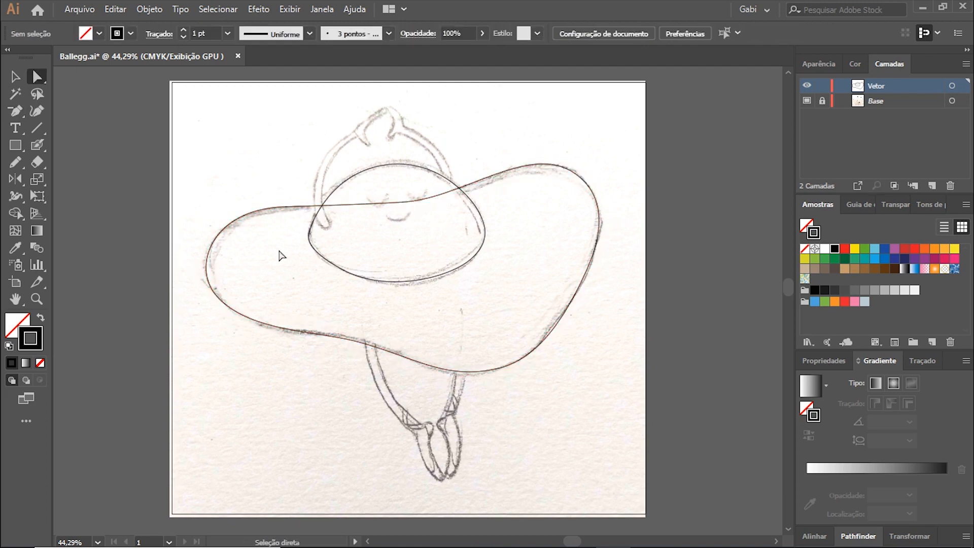
Draw the left leg as a single curved Pen path from the egg white down to the foot
{"action": "left_click_drag", "start_coordinate": [402, 372], "coordinate": [409, 366]}
{"action": "key", "text": "p"}
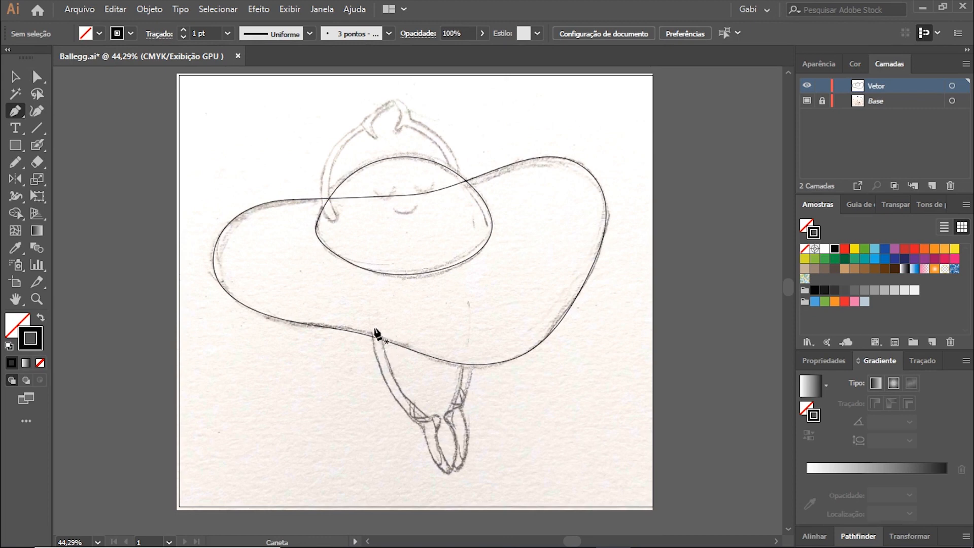
{"action": "left_click_drag", "start_coordinate": [377, 335], "coordinate": [378, 353]}
{"action": "left_click_drag", "start_coordinate": [424, 421], "coordinate": [468, 448]}
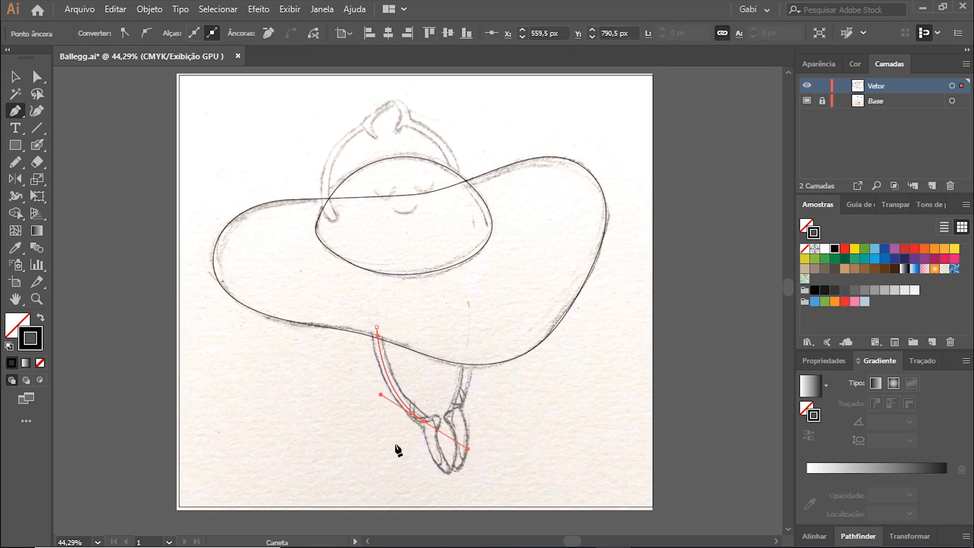
Set the left leg's stroke weight to 20 pt
{"action": "key", "text": "v"}
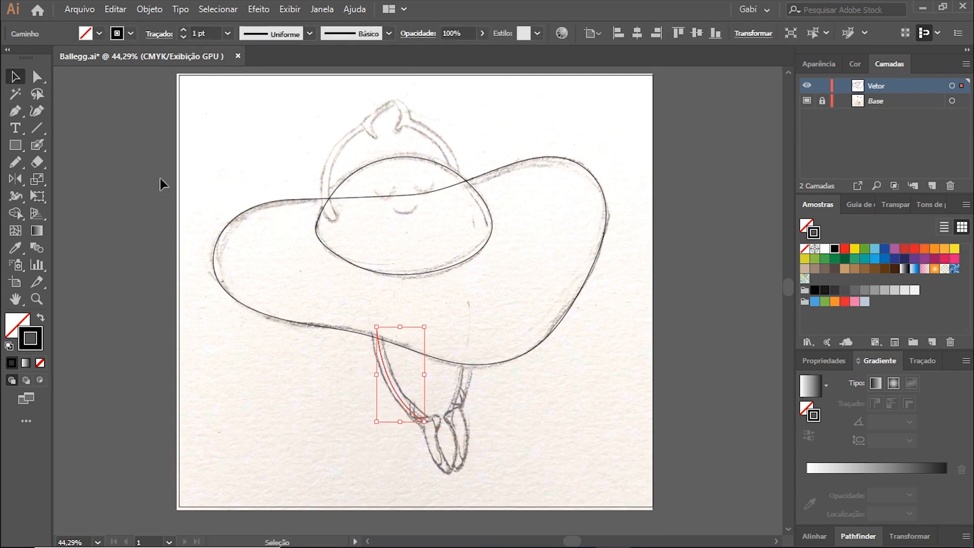
{"action": "left_click", "coordinate": [183, 30]}
{"action": "left_click", "coordinate": [183, 30]}
{"action": "left_click", "coordinate": [182, 30]}
{"action": "left_click", "coordinate": [182, 30]}
{"action": "left_click", "coordinate": [184, 30]}
{"action": "left_click", "coordinate": [184, 29]}
{"action": "left_click", "coordinate": [184, 30]}
{"action": "left_click", "coordinate": [183, 29]}
{"action": "left_click", "coordinate": [153, 302]}
Draw the right leg as a curved 20 pt path from the egg white to its foot
{"action": "key", "text": "p"}
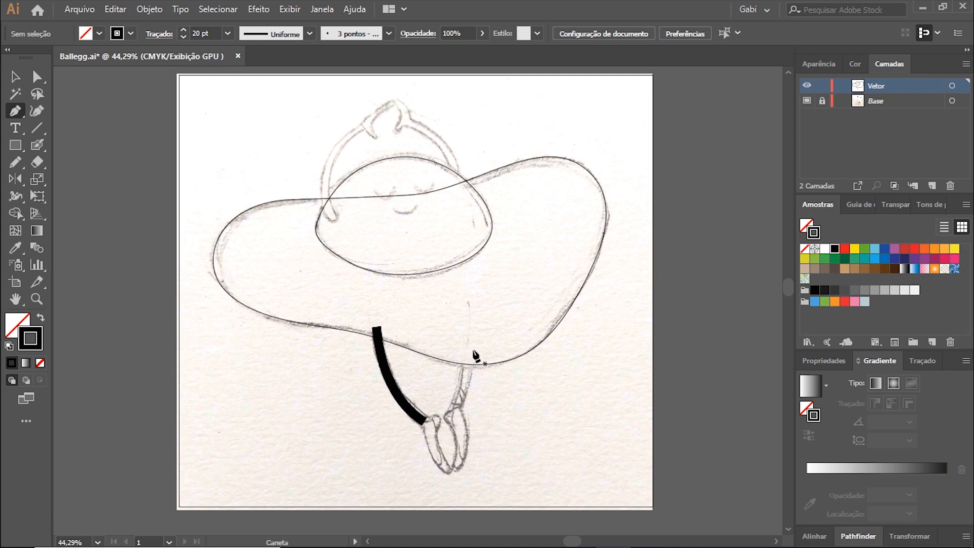
{"action": "left_click", "coordinate": [470, 360]}
{"action": "left_click", "coordinate": [452, 415]}
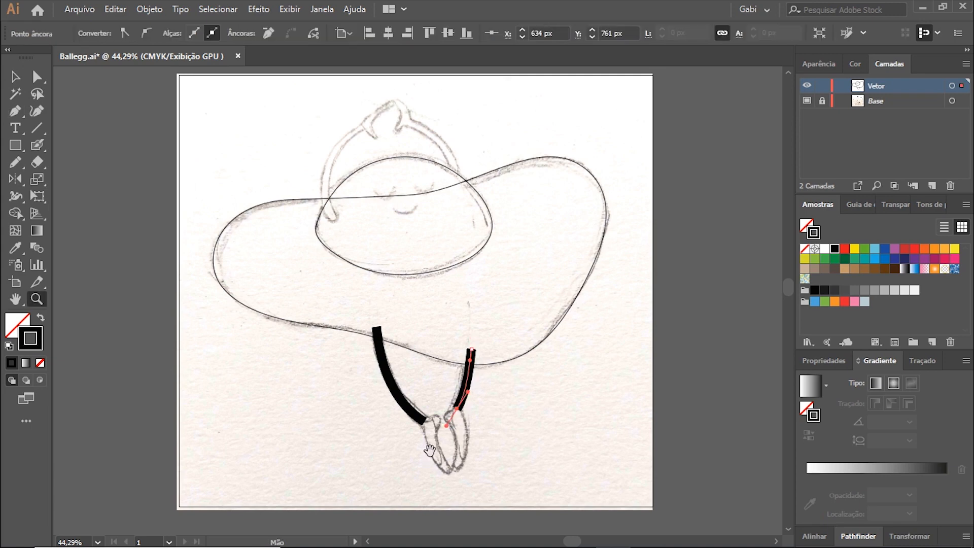
Draw the two arms as separate curved Pen paths along the sketched arms above the head
{"action": "scroll", "coordinate": [453, 415], "scroll_direction": "up", "scroll_amount": 2}
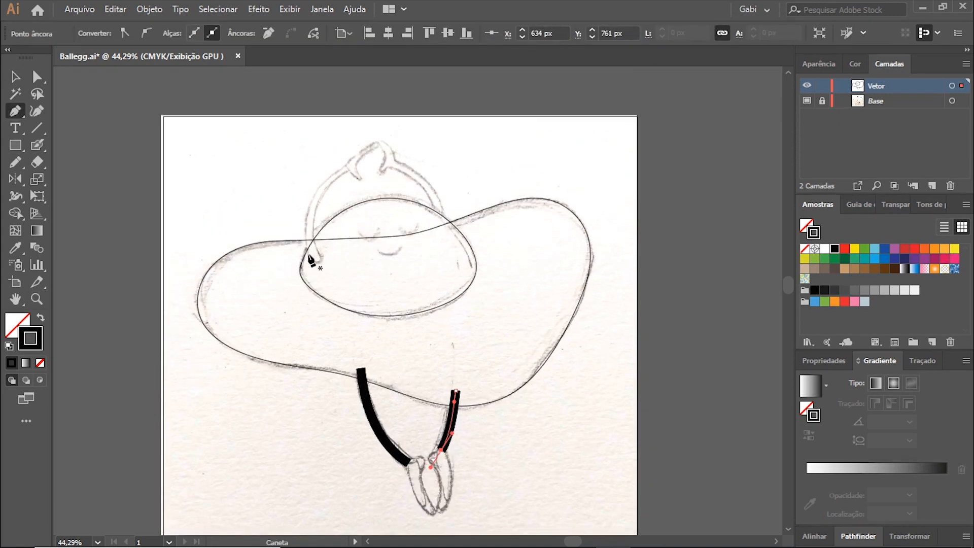
{"action": "left_click_drag", "start_coordinate": [317, 258], "coordinate": [312, 249]}
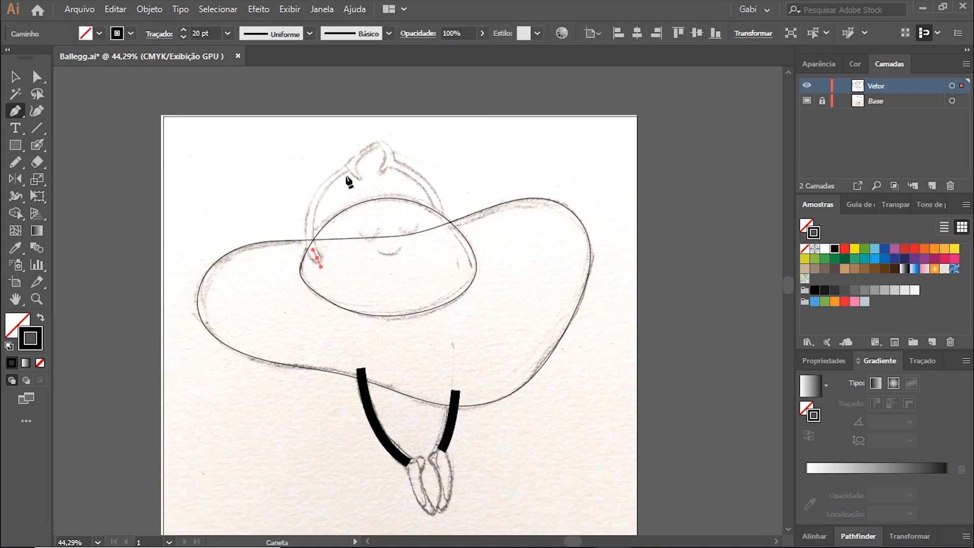
{"action": "left_click_drag", "start_coordinate": [346, 168], "coordinate": [397, 131]}
{"action": "key", "text": "v"}
{"action": "key", "text": "p"}
{"action": "left_click", "coordinate": [391, 165]}
{"action": "left_click_drag", "start_coordinate": [437, 215], "coordinate": [429, 265]}
Give both arm paths a 12 pt stroke with round caps
{"action": "key", "text": "v"}
{"action": "left_click", "coordinate": [921, 360]}
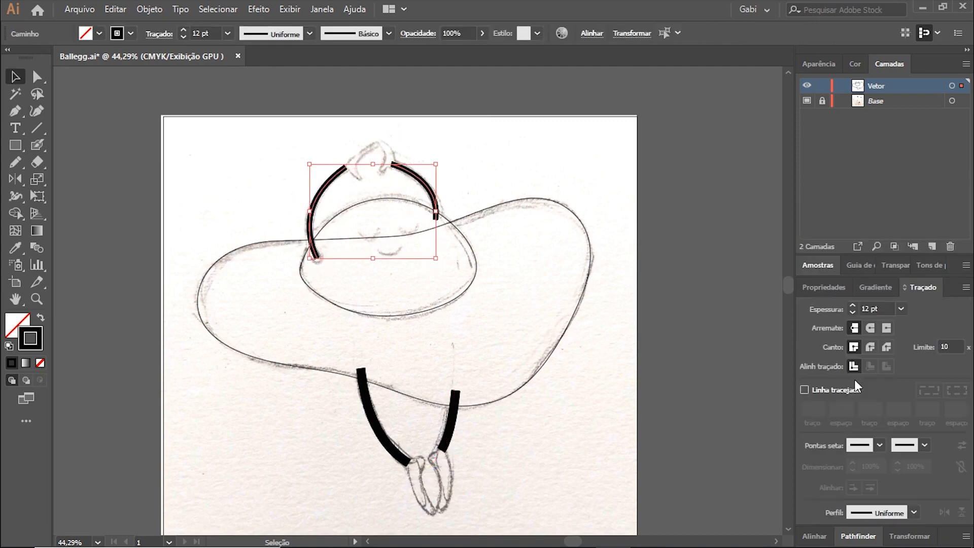
{"action": "left_click", "coordinate": [870, 327]}
{"action": "key", "text": "v"}
{"action": "left_click", "coordinate": [349, 385]}
{"action": "left_click", "coordinate": [462, 335]}
Draw a solid black hand shape at the upper end of the left arm and refine its curves
{"action": "left_click_drag", "start_coordinate": [335, 112], "coordinate": [385, 112]}
{"action": "key", "text": "p"}
{"action": "left_click", "coordinate": [412, 159]}
{"action": "left_click_drag", "start_coordinate": [380, 288], "coordinate": [404, 305]}
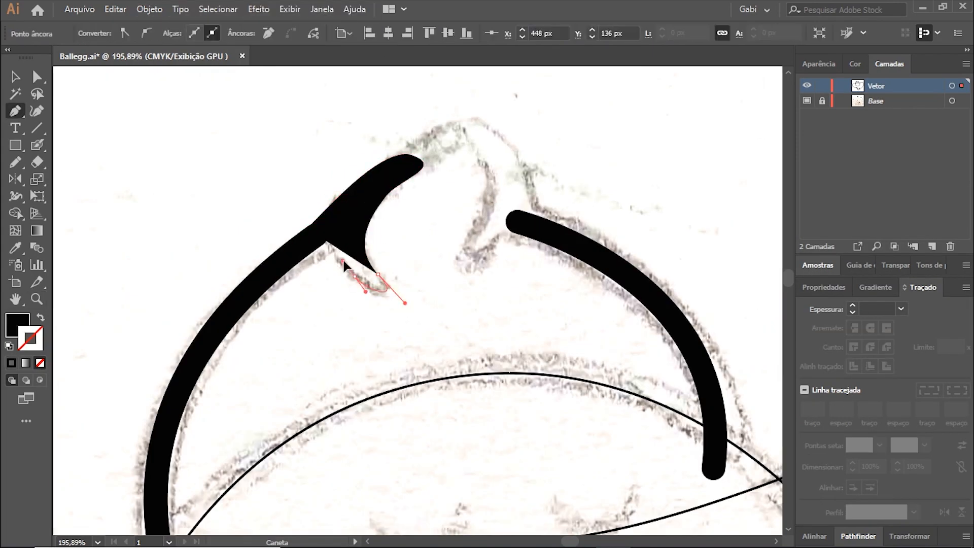
{"action": "key", "text": "a"}
{"action": "left_click_drag", "start_coordinate": [364, 246], "coordinate": [360, 238]}
{"action": "left_click", "coordinate": [306, 239]}
{"action": "left_click", "coordinate": [431, 320]}
{"action": "left_click_drag", "start_coordinate": [430, 319], "coordinate": [363, 340]}
Duplicate the hand shape, flip the copy horizontally and place it at the end of the right arm
{"action": "left_click_drag", "start_coordinate": [281, 231], "coordinate": [409, 230]}
{"action": "left_click", "coordinate": [910, 535]}
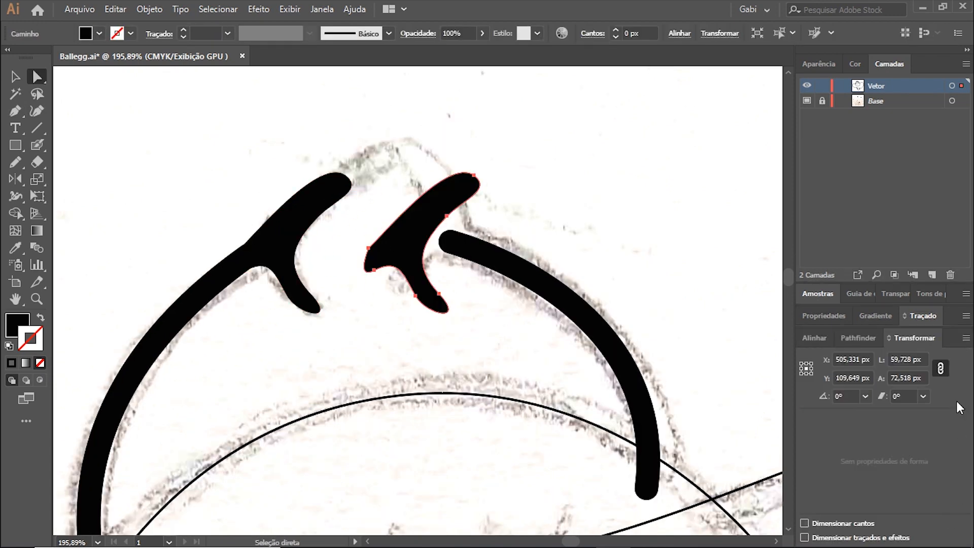
{"action": "left_click", "coordinate": [966, 338]}
{"action": "left_click", "coordinate": [848, 379]}
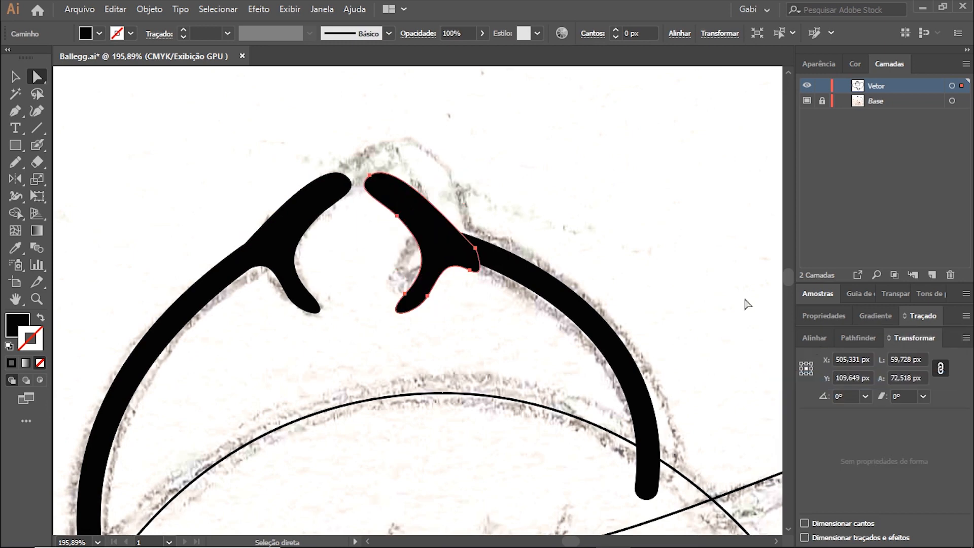
{"action": "mouse_move", "coordinate": [438, 240]}
{"action": "left_mouse_down"}
{"action": "mouse_move", "coordinate": [424, 224]}
{"action": "mouse_move", "coordinate": [429, 241]}
{"action": "left_mouse_up"}
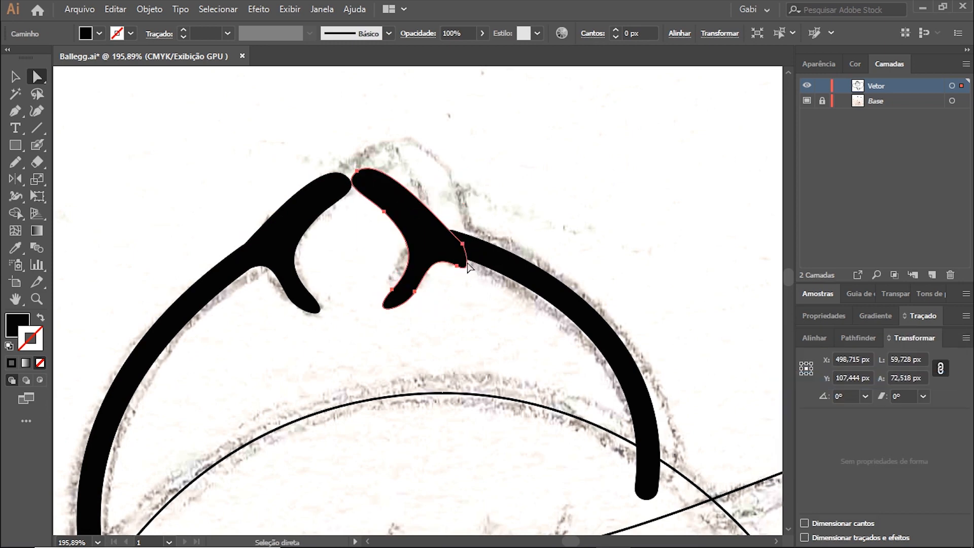
Rotate the mirrored hand and adjust its shape to blend into the right arm
{"action": "key", "text": "e"}
{"action": "left_click_drag", "start_coordinate": [478, 167], "coordinate": [468, 164]}
{"action": "key", "text": "v"}
{"action": "key", "text": "a"}
{"action": "left_click", "coordinate": [522, 202]}
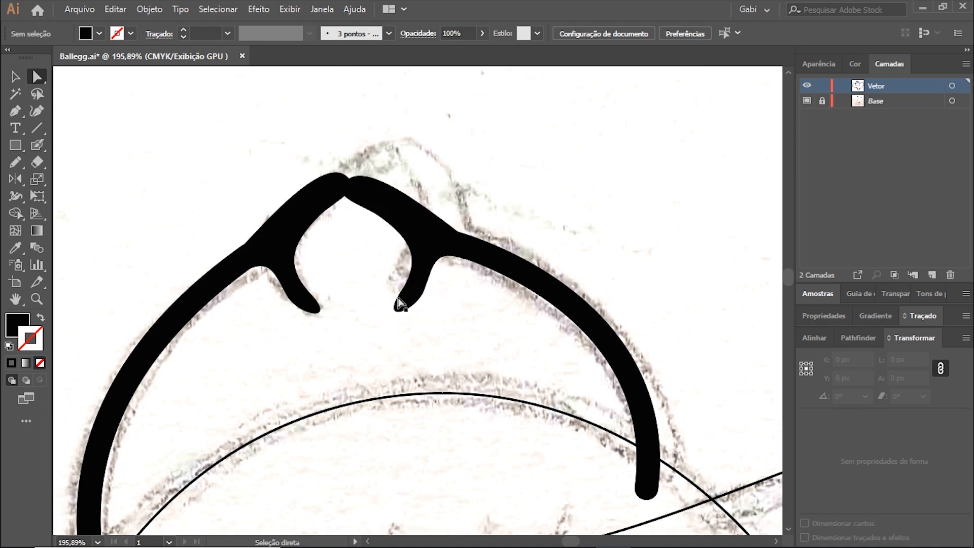
Draw the left foot as a closed, solid black Pen shape joined to the end of the left leg
{"action": "key", "text": "ctrl+minus"}
{"action": "key", "text": "ctrl+minus"}
{"action": "key", "text": "ctrl+minus"}
{"action": "key", "text": "ctrl+minus"}
{"action": "left_click_drag", "start_coordinate": [473, 387], "coordinate": [437, 184]}
{"action": "left_click_drag", "start_coordinate": [489, 369], "coordinate": [479, 263]}
{"action": "key", "text": "z"}
{"action": "left_click_drag", "start_coordinate": [408, 329], "coordinate": [584, 361]}
{"action": "key", "text": "p"}
{"action": "left_click", "coordinate": [372, 283]}
{"action": "left_click_drag", "start_coordinate": [427, 414], "coordinate": [460, 441]}
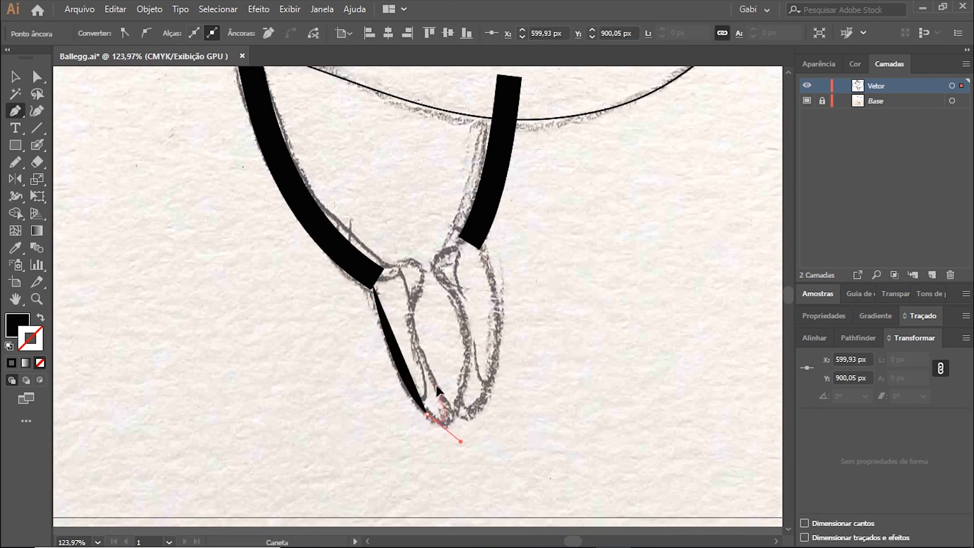
{"action": "left_click_drag", "start_coordinate": [436, 387], "coordinate": [425, 360]}
{"action": "left_click_drag", "start_coordinate": [416, 295], "coordinate": [424, 275]}
{"action": "left_click_drag", "start_coordinate": [401, 264], "coordinate": [383, 269]}
{"action": "left_click_drag", "start_coordinate": [343, 250], "coordinate": [333, 242]}
{"action": "left_click", "coordinate": [372, 283]}
Draw the right foot as a closed, solid black Pen shape joined to the end of the right leg
{"action": "left_click", "coordinate": [313, 394], "text": "ctrl"}
{"action": "left_click_drag", "start_coordinate": [448, 246], "coordinate": [432, 257]}
{"action": "left_click_drag", "start_coordinate": [467, 414], "coordinate": [498, 378]}
{"action": "left_click", "coordinate": [480, 248]}
{"action": "left_click", "coordinate": [511, 172], "text": "ctrl"}
Draw the two closed eyes and the smile on the face with the Pencil tool, using an unfilled 1 pt black stroke
{"action": "key", "text": "ctrl+minus"}
{"action": "key", "text": "ctrl+minus"}
{"action": "key", "text": "ctrl+minus"}
{"action": "key", "text": "ctrl+minus"}
{"action": "key", "text": "z"}
{"action": "left_click_drag", "start_coordinate": [380, 95], "coordinate": [634, 96]}
{"action": "key", "text": "n"}
{"action": "key", "text": "shift+x"}
{"action": "mouse_move", "coordinate": [328, 208]}
{"action": "left_mouse_down"}
{"action": "mouse_move", "coordinate": [388, 210]}
{"action": "mouse_move", "coordinate": [396, 192]}
{"action": "left_mouse_up"}
{"action": "key", "text": "ctrl+z"}
{"action": "mouse_move", "coordinate": [329, 212]}
{"action": "left_mouse_down"}
{"action": "mouse_move", "coordinate": [376, 231]}
{"action": "mouse_move", "coordinate": [394, 200]}
{"action": "left_mouse_up"}
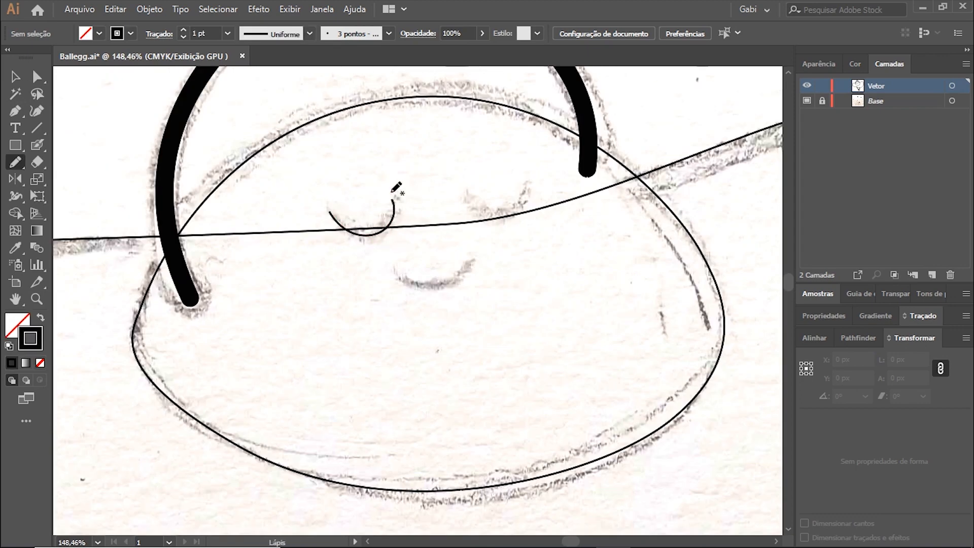
{"action": "mouse_move", "coordinate": [466, 194]}
{"action": "left_mouse_down"}
{"action": "mouse_move", "coordinate": [469, 208]}
{"action": "mouse_move", "coordinate": [499, 217]}
{"action": "mouse_move", "coordinate": [525, 183]}
{"action": "left_mouse_up"}
{"action": "mouse_move", "coordinate": [395, 268]}
{"action": "left_mouse_down"}
{"action": "mouse_move", "coordinate": [429, 285]}
{"action": "mouse_move", "coordinate": [477, 257]}
{"action": "left_mouse_up"}
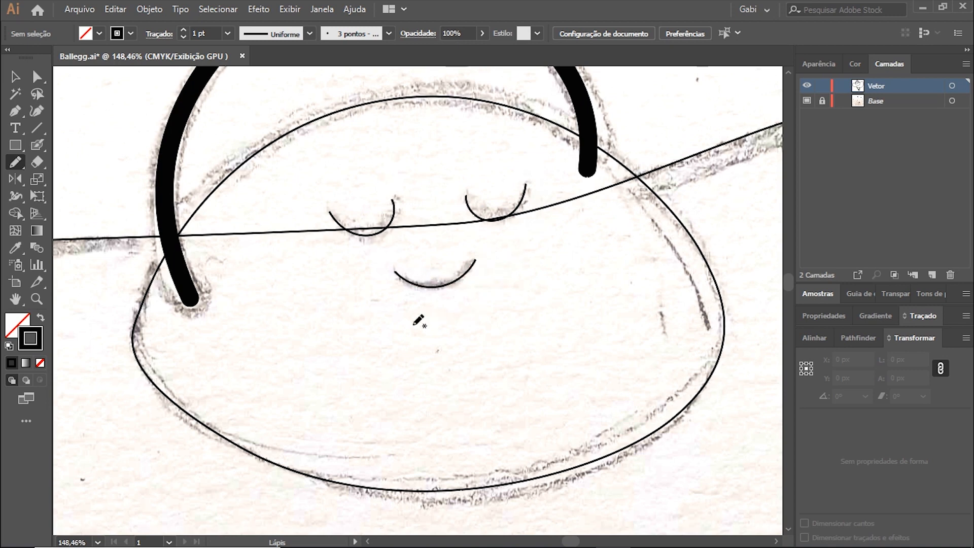
Select both legs and feet and cut them from the Vetor layer
{"action": "key", "text": "v"}
{"action": "key", "text": "ctrl+0"}
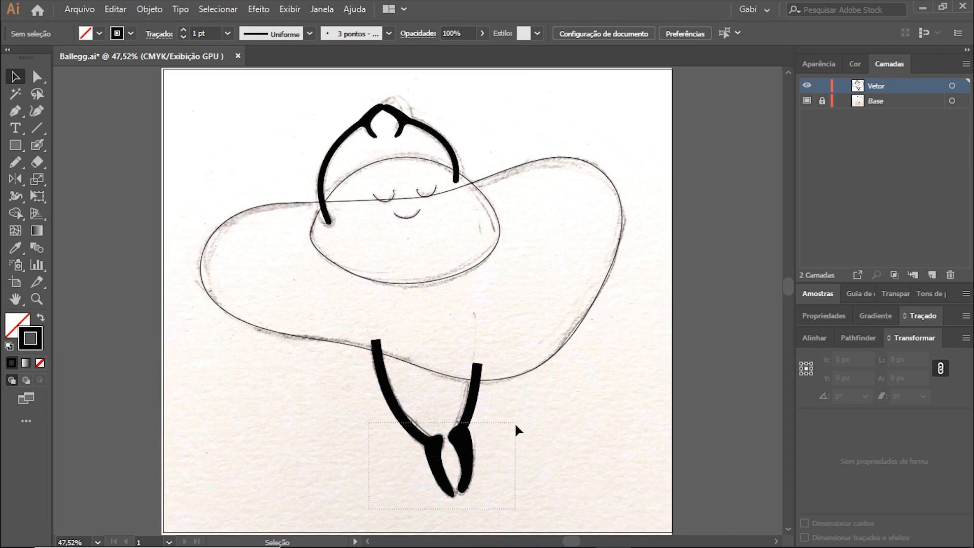
{"action": "left_click_drag", "start_coordinate": [515, 426], "coordinate": [531, 409]}
{"action": "key", "text": "shift+x"}
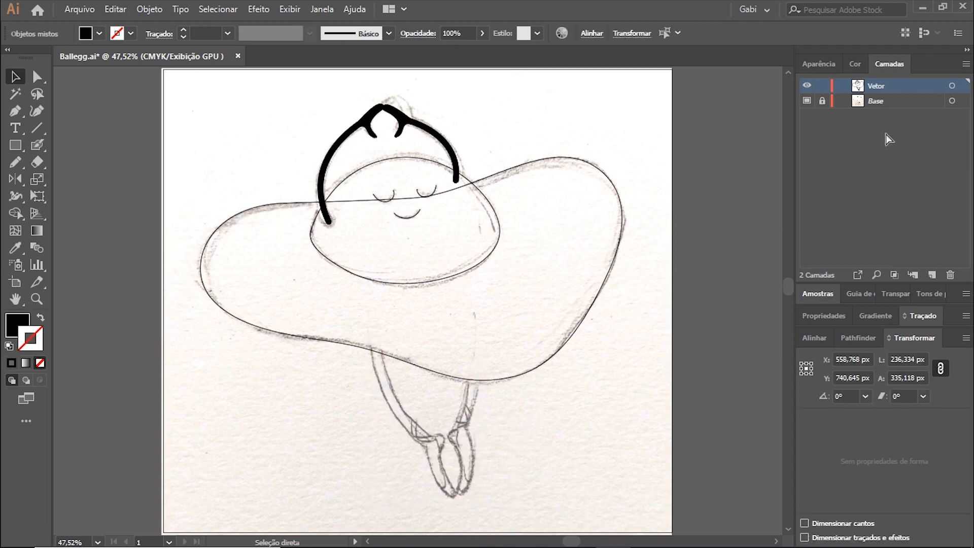
{"action": "key", "text": "ctrl+shift+a"}
Create a layer named Pernas between Vetor and Base and paste the legs and feet in place on it
{"action": "left_click", "coordinate": [932, 274]}
{"action": "left_click_drag", "start_coordinate": [875, 85], "coordinate": [889, 106]}
{"action": "double_click", "coordinate": [886, 101]}
{"action": "type", "text": "P"}
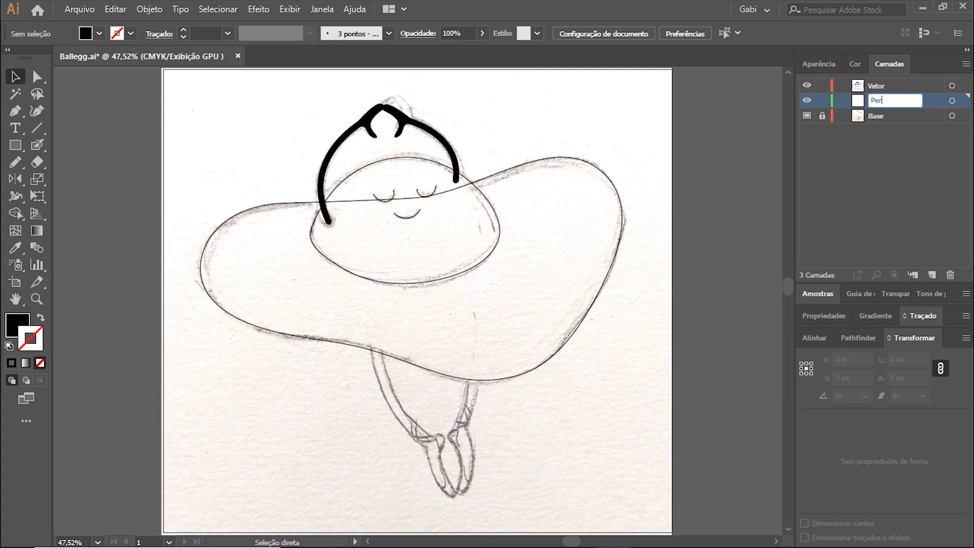
{"action": "type", "text": "ernas"}
{"action": "key", "text": "Return"}
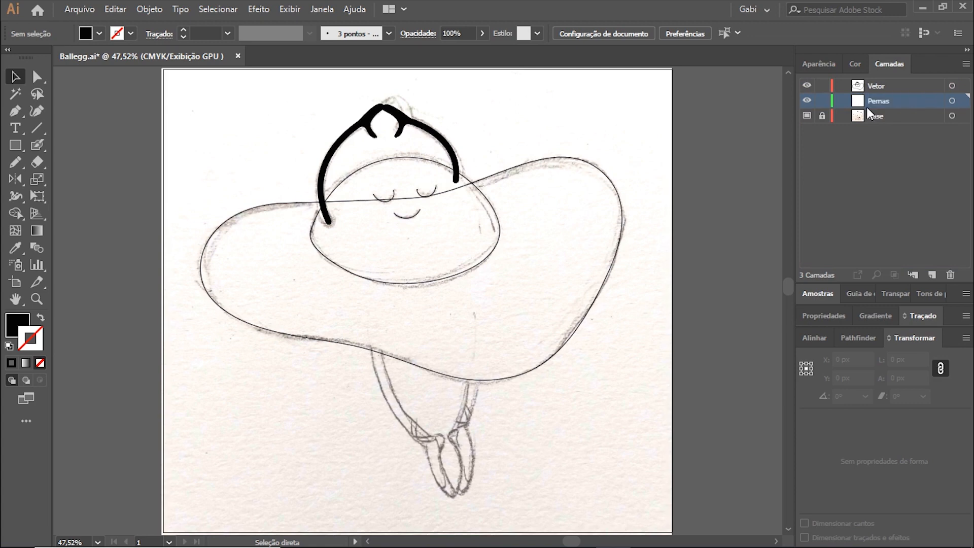
{"action": "key", "text": "ctrl+f"}
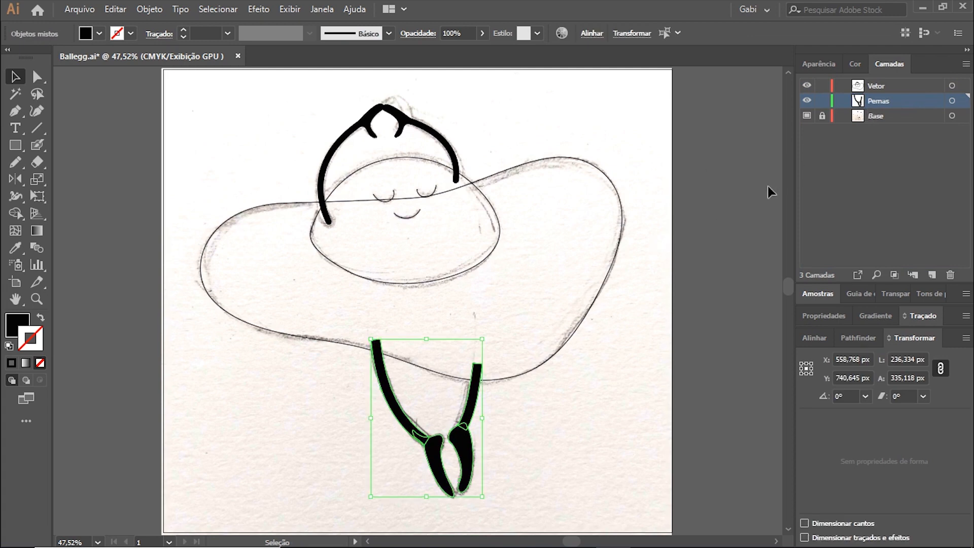
{"action": "left_click", "coordinate": [391, 279]}
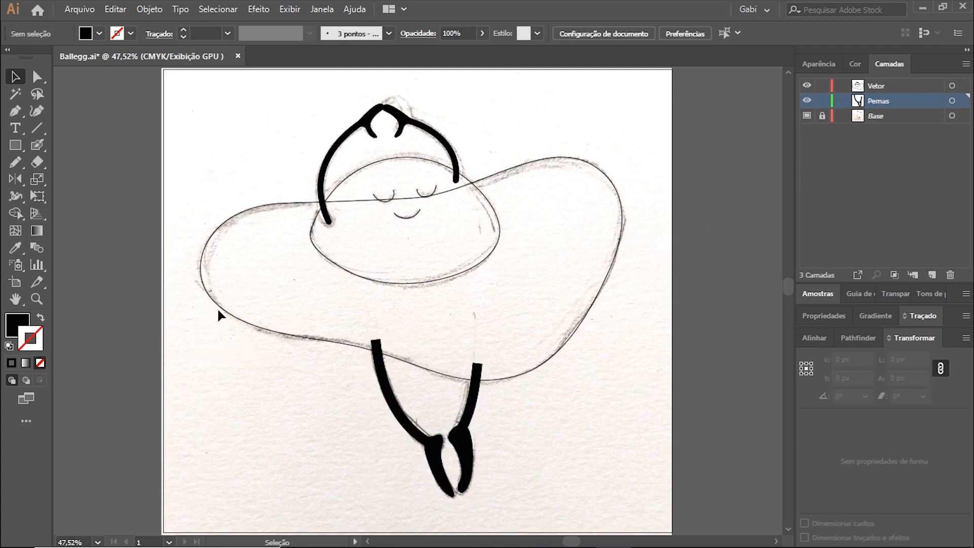
Move the egg-white outline from the Vetor layer, pasted in place, onto a new layer named Saia directly above Pernas
{"action": "left_click_drag", "start_coordinate": [239, 243], "coordinate": [241, 243]}
{"action": "key", "text": "ctrl+x"}
{"action": "left_click", "coordinate": [876, 101]}
{"action": "key", "text": "ctrl+l"}
{"action": "double_click", "coordinate": [876, 101]}
{"action": "left_click", "coordinate": [872, 110], "text": "shift"}
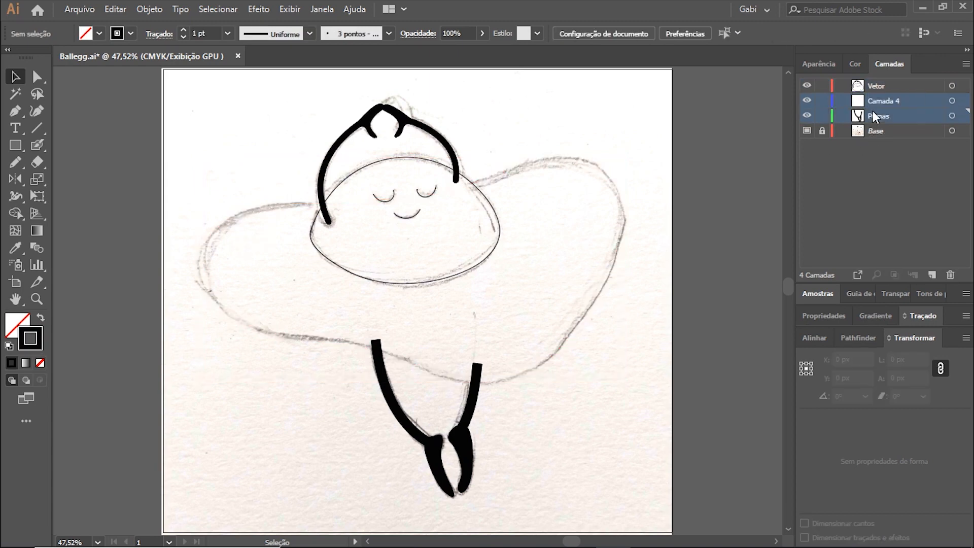
{"action": "key", "text": "a"}
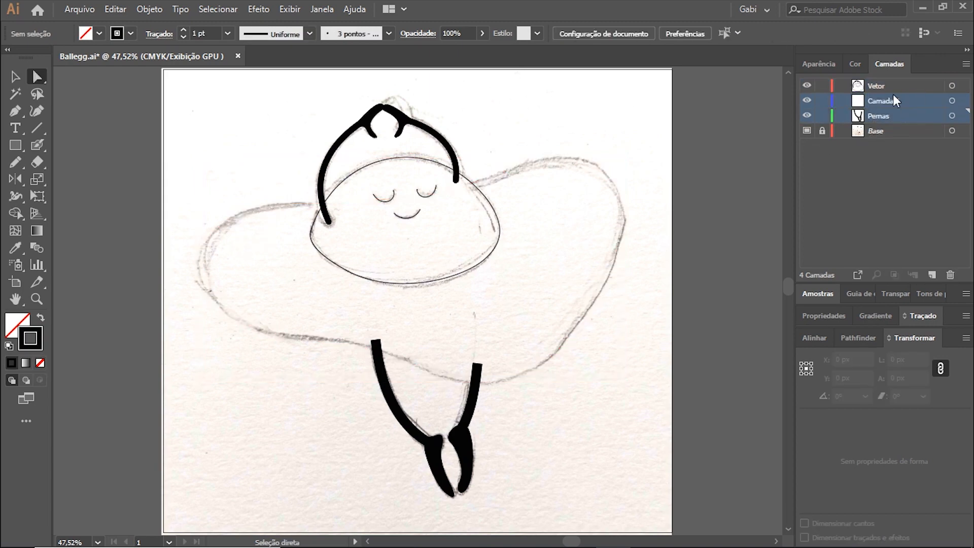
{"action": "double_click", "coordinate": [890, 100]}
{"action": "type", "text": "Saia"}
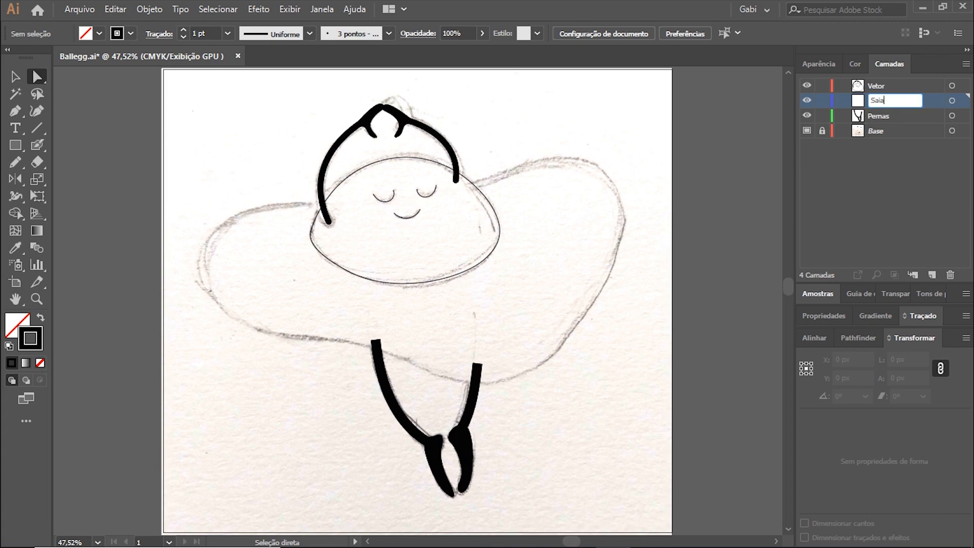
{"action": "key", "text": "Return"}
Rename the Vetor layer to Gema and hide the Base sketch layer
{"action": "double_click", "coordinate": [876, 85]}
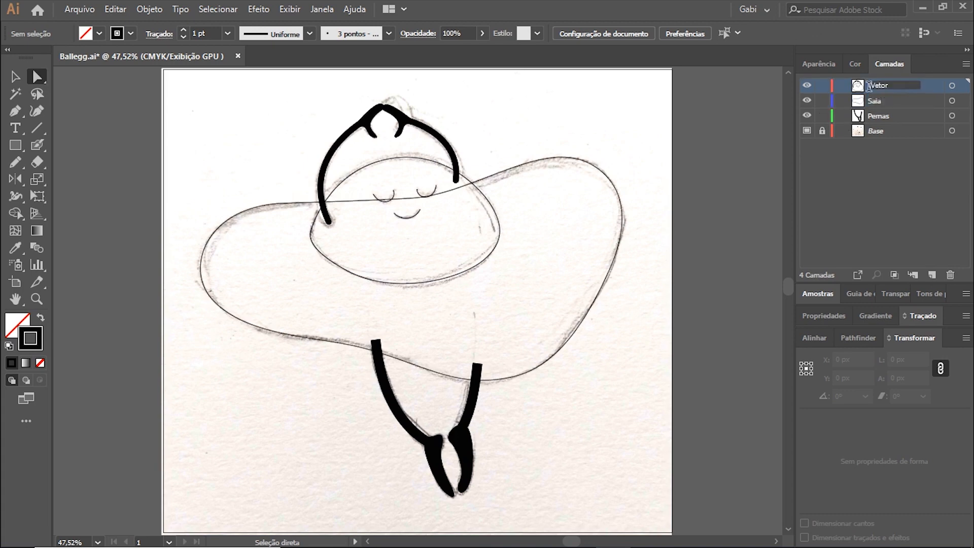
{"action": "type", "text": "Gema"}
{"action": "key", "text": "Return"}
{"action": "left_click", "coordinate": [807, 131]}
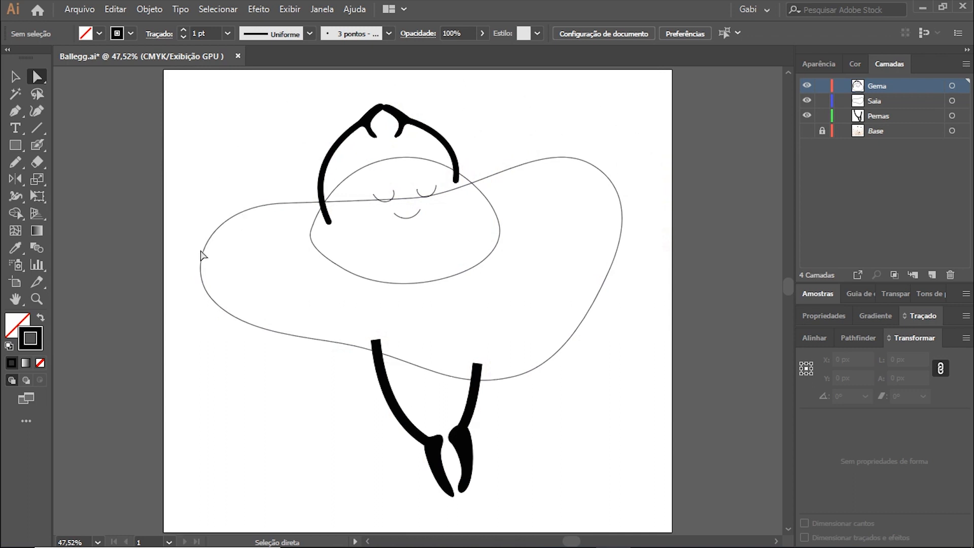
Fill the egg-white and yolk outlines with solid white
{"action": "left_click_drag", "start_coordinate": [178, 247], "coordinate": [345, 284]}
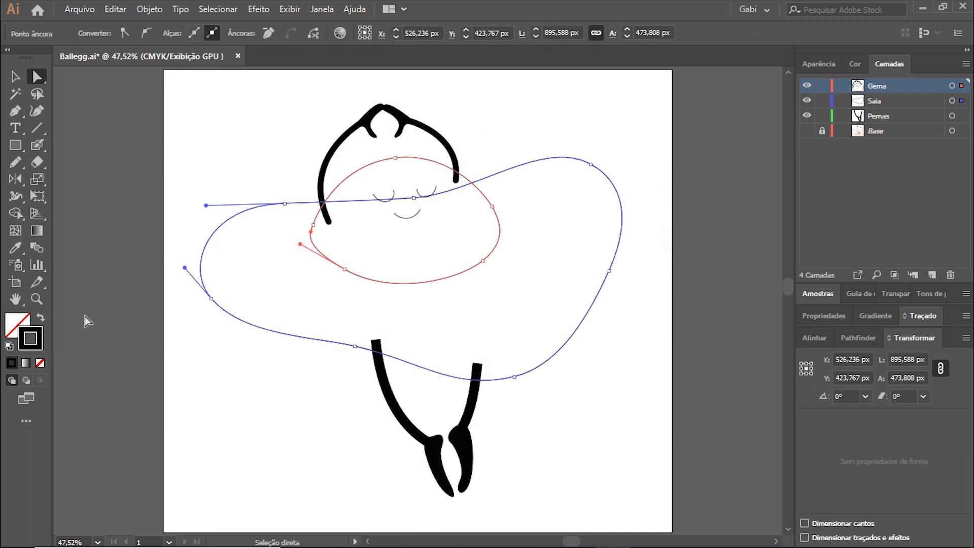
{"action": "left_click", "coordinate": [18, 332]}
{"action": "left_click", "coordinate": [823, 160]}
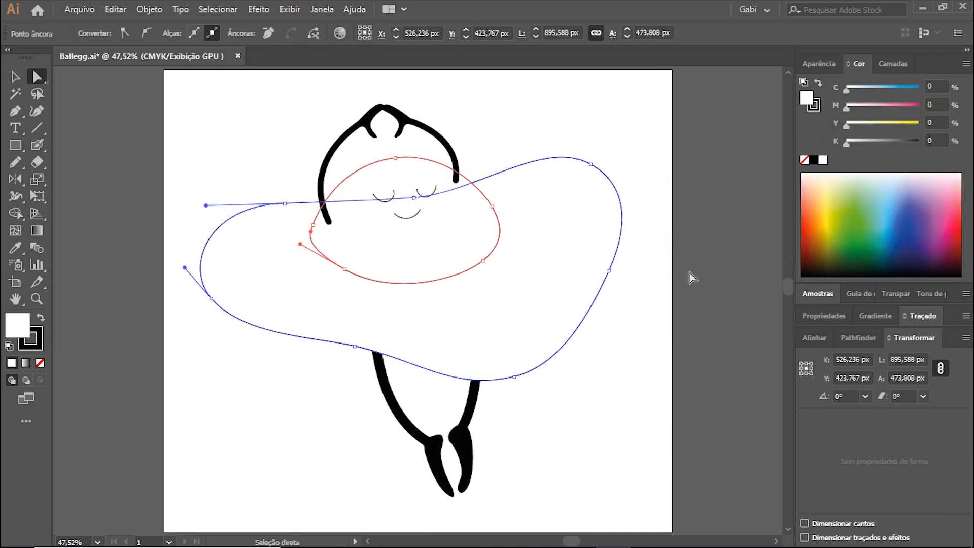
{"action": "left_click", "coordinate": [16, 77]}
{"action": "left_click", "coordinate": [129, 187]}
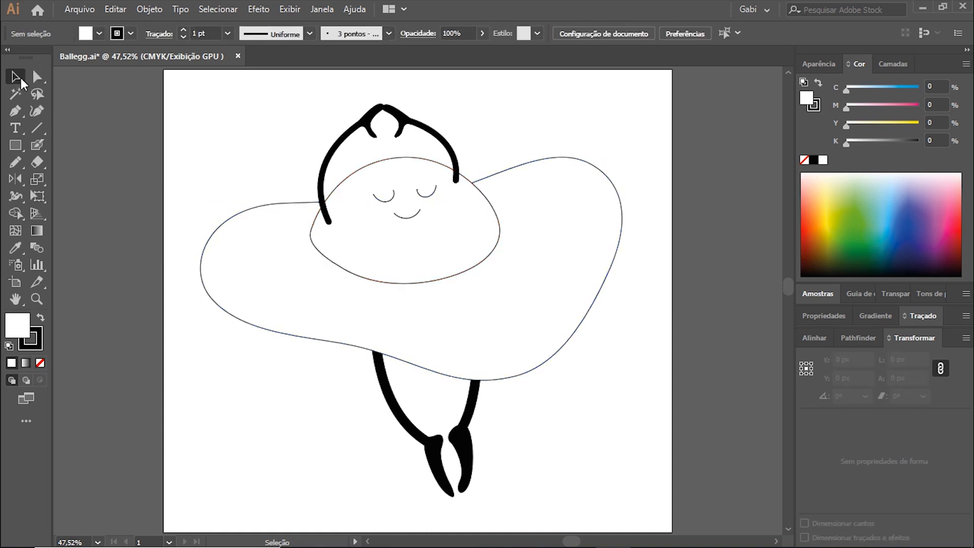
Send the right arm and its hand to the back of their layer, behind the yolk
{"action": "left_click_drag", "start_coordinate": [414, 132], "coordinate": [426, 135]}
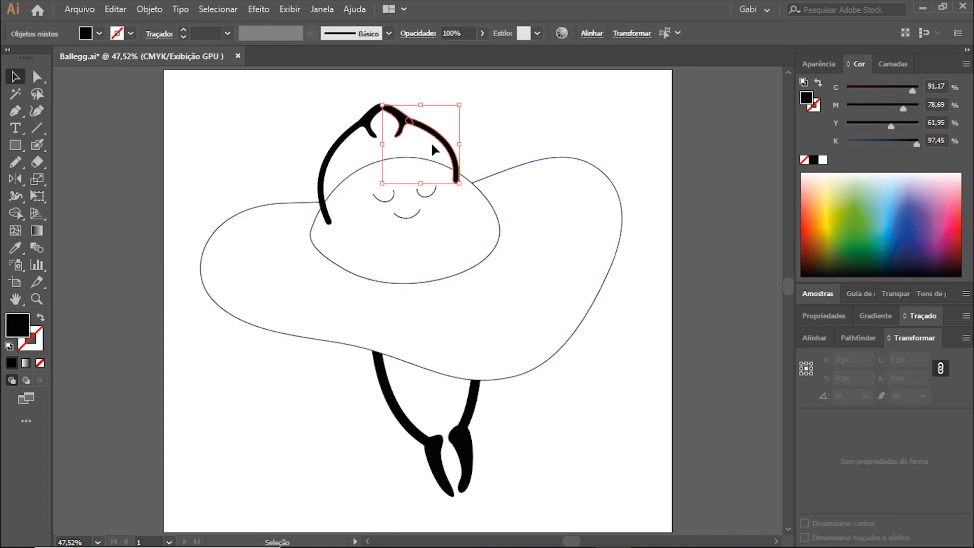
{"action": "key", "text": "ctrl+shift+["}
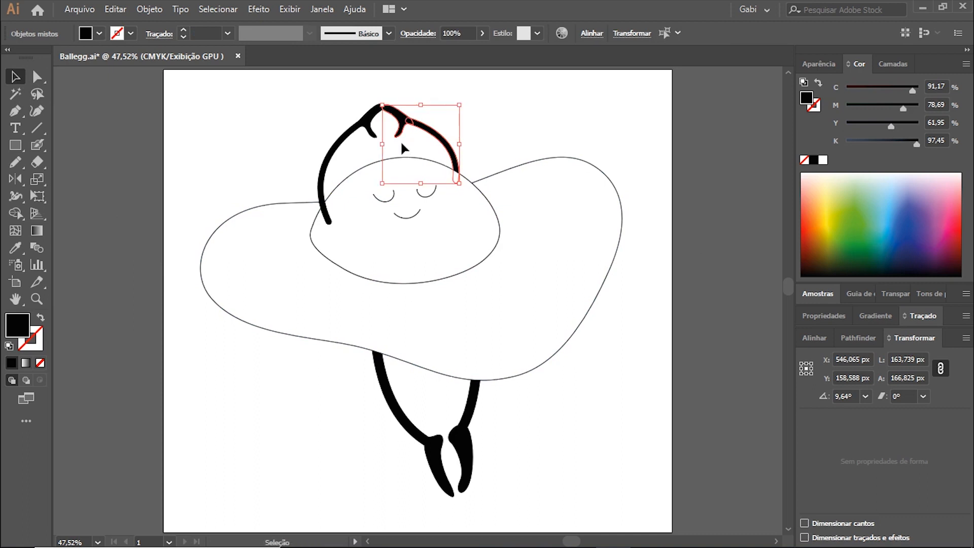
{"action": "left_click", "coordinate": [490, 125]}
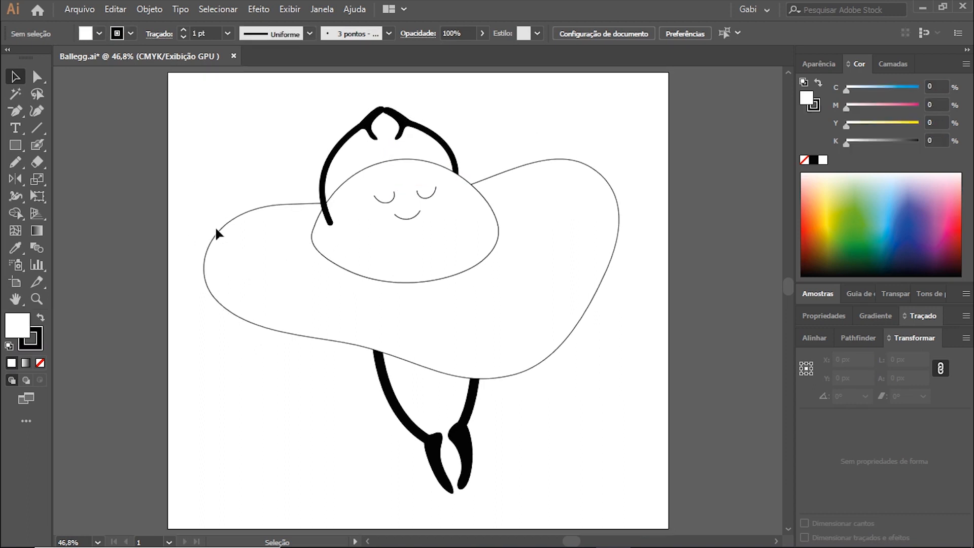
Give the egg-white shape a 10% black fill with no stroke
{"action": "left_click", "coordinate": [216, 231]}
{"action": "left_click_drag", "start_coordinate": [846, 144], "coordinate": [851, 144]}
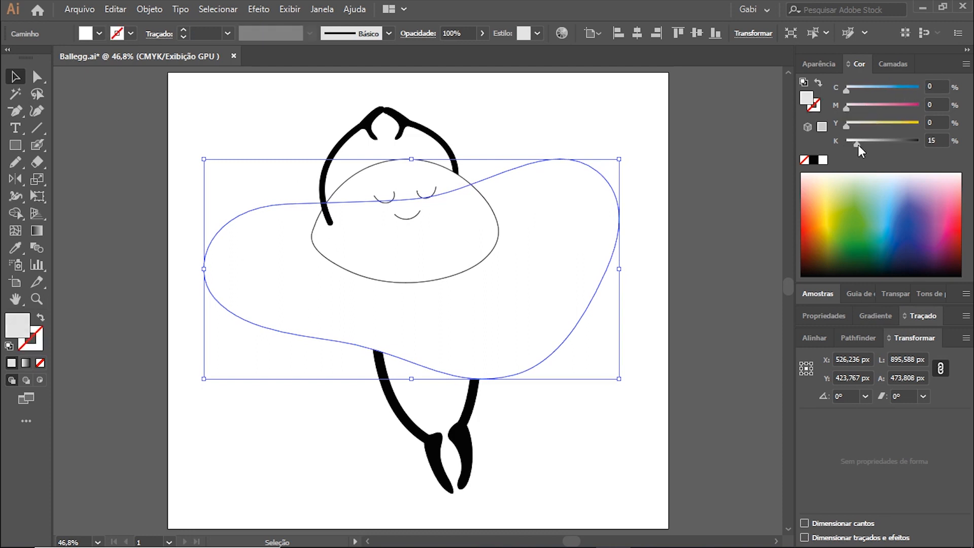
{"action": "left_click", "coordinate": [594, 120]}
Remove the yolk's stroke and fill it with orange-yellow, magenta 33% and yellow 100%
{"action": "left_click", "coordinate": [361, 169]}
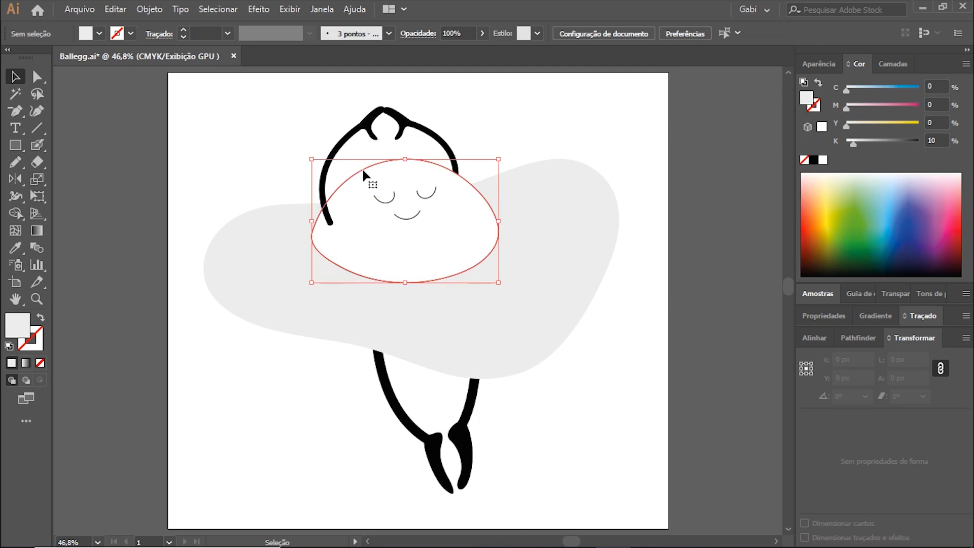
{"action": "left_click", "coordinate": [814, 105]}
{"action": "left_click", "coordinate": [804, 160]}
{"action": "left_click", "coordinate": [808, 99]}
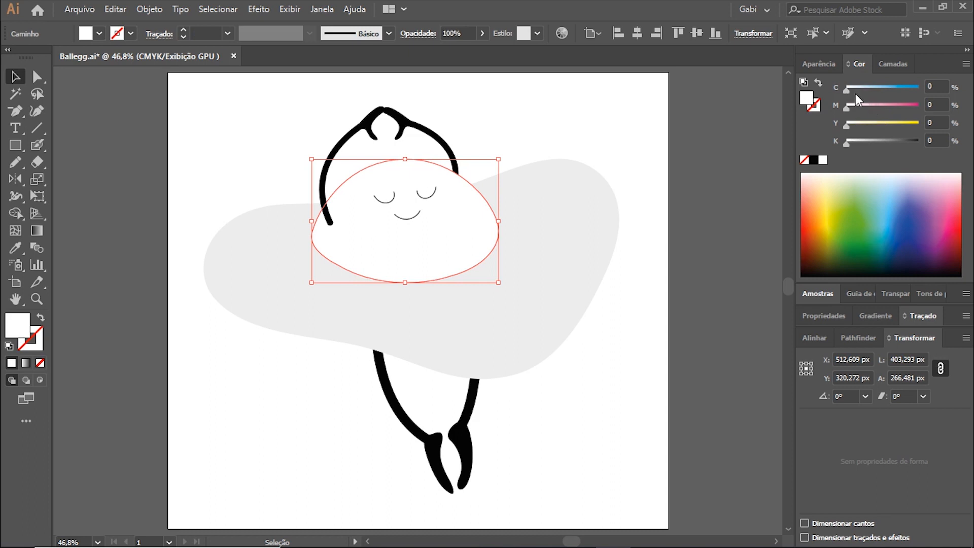
{"action": "left_click_drag", "start_coordinate": [847, 124], "coordinate": [950, 136]}
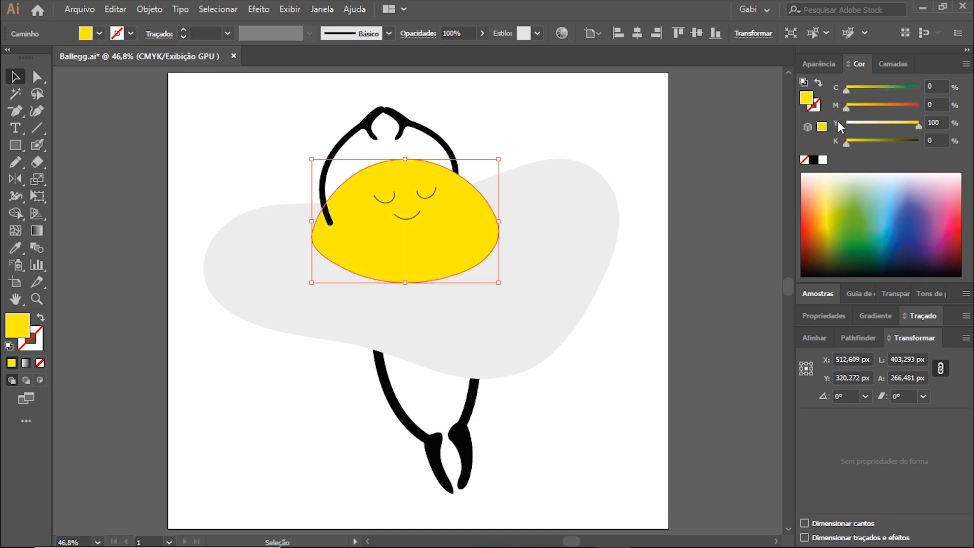
{"action": "left_click_drag", "start_coordinate": [851, 108], "coordinate": [871, 109]}
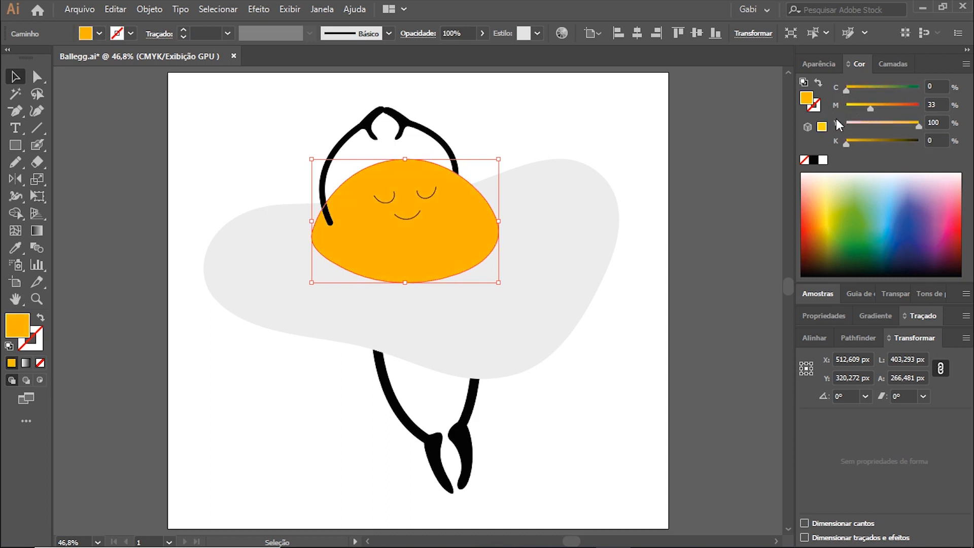
{"action": "left_click", "coordinate": [651, 108]}
Sample the yolk's color onto both arms and hands and raise their magenta to 57% for a darker orange
{"action": "left_click_drag", "start_coordinate": [343, 95], "coordinate": [388, 150]}
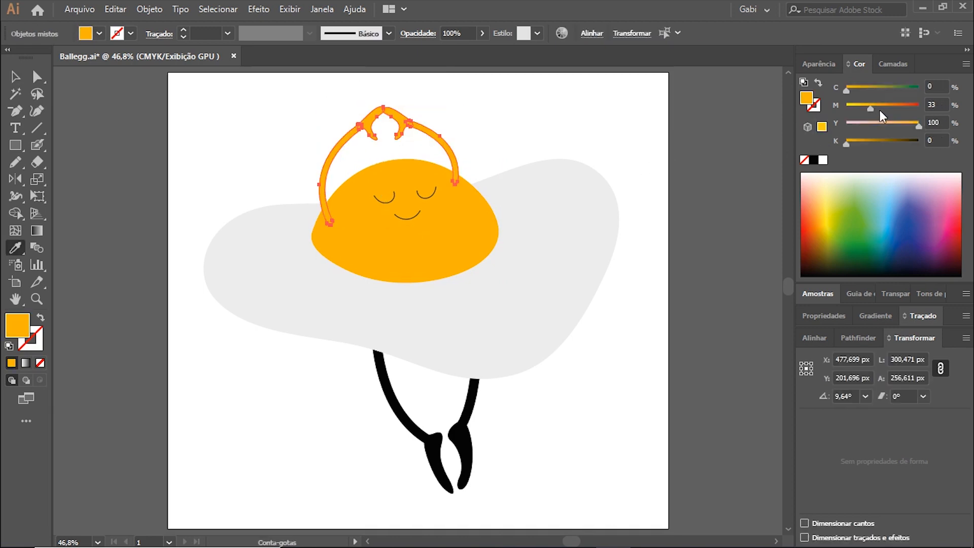
{"action": "left_click_drag", "start_coordinate": [873, 108], "coordinate": [887, 109]}
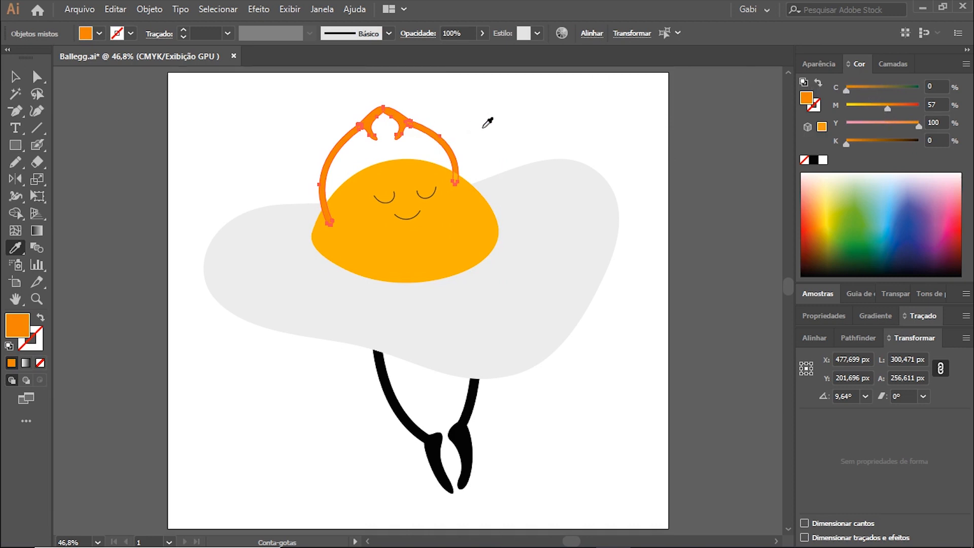
{"action": "key", "text": "a"}
{"action": "left_click", "coordinate": [499, 136]}
Set the stroke of both eyes and the smile to 3 pt with round caps and round corners
{"action": "left_click", "coordinate": [428, 188]}
{"action": "left_click", "coordinate": [431, 195]}
{"action": "left_click", "coordinate": [391, 205], "text": "shift"}
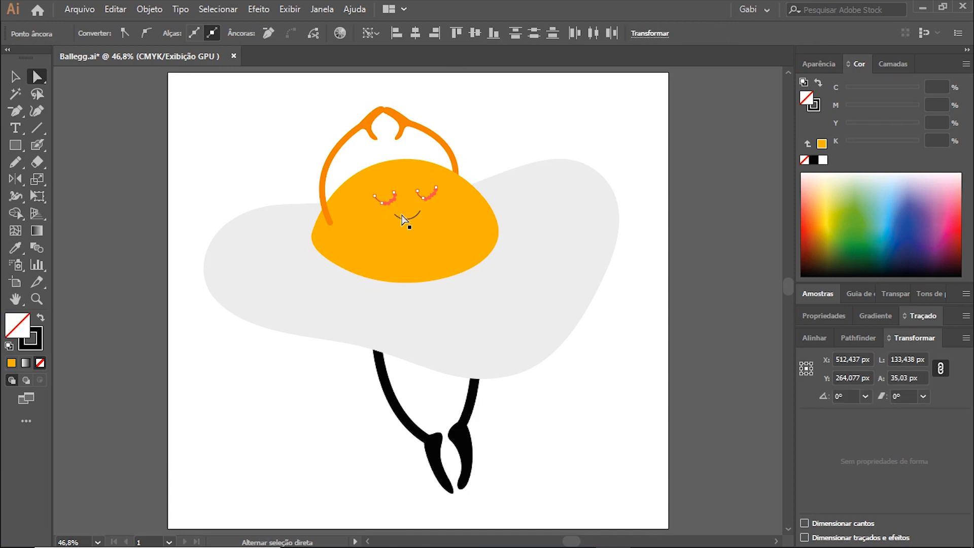
{"action": "left_click", "coordinate": [412, 217], "text": "shift"}
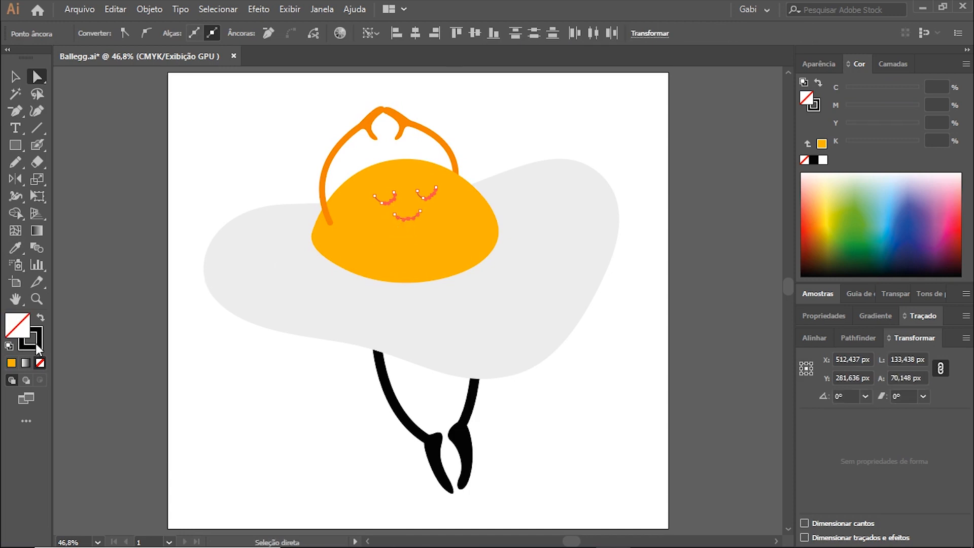
{"action": "left_click", "coordinate": [869, 347]}
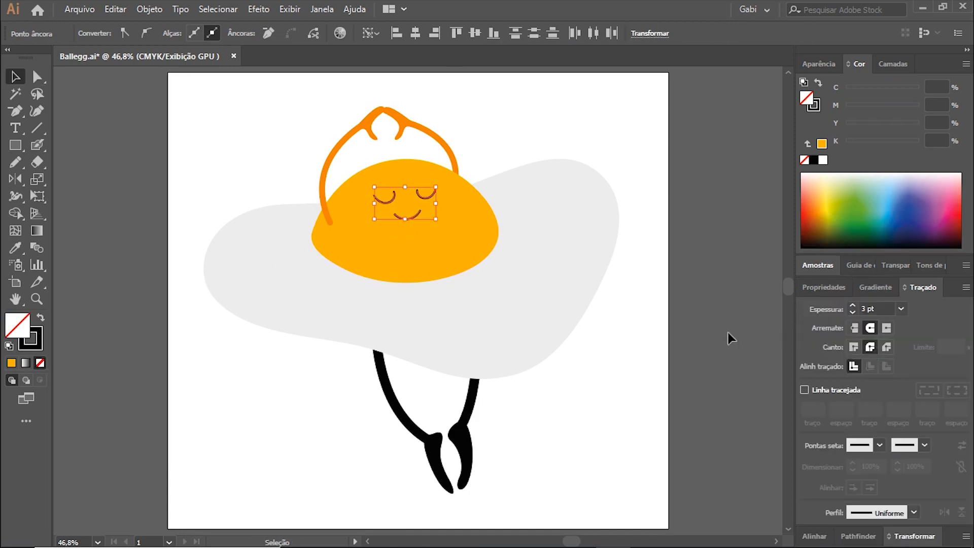
{"action": "left_click", "coordinate": [677, 324]}
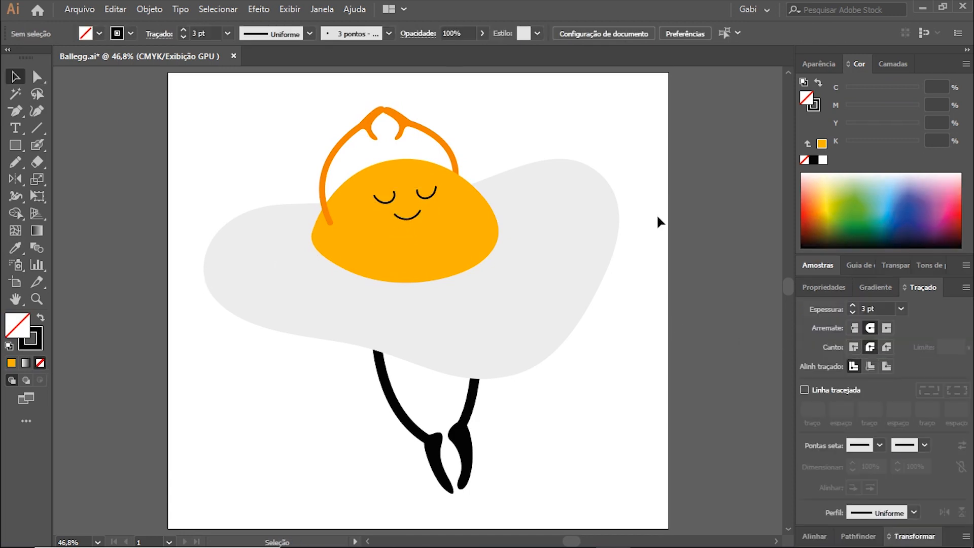
Examine the anchor points of the right eye's curve up close
{"action": "key", "text": "z"}
{"action": "left_click_drag", "start_coordinate": [422, 203], "coordinate": [509, 228]}
{"action": "key", "text": "a"}
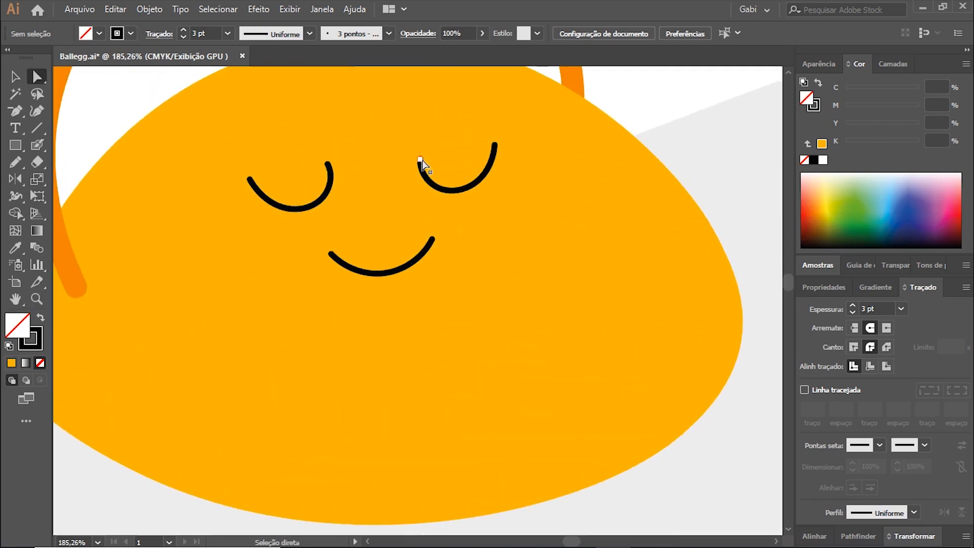
{"action": "left_click", "coordinate": [432, 172]}
{"action": "left_click", "coordinate": [419, 160]}
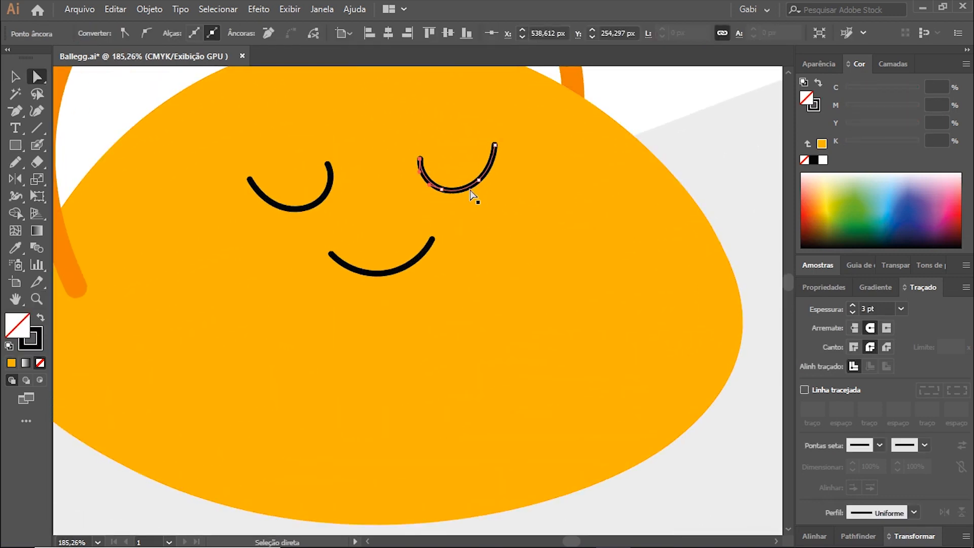
{"action": "left_click", "coordinate": [532, 288]}
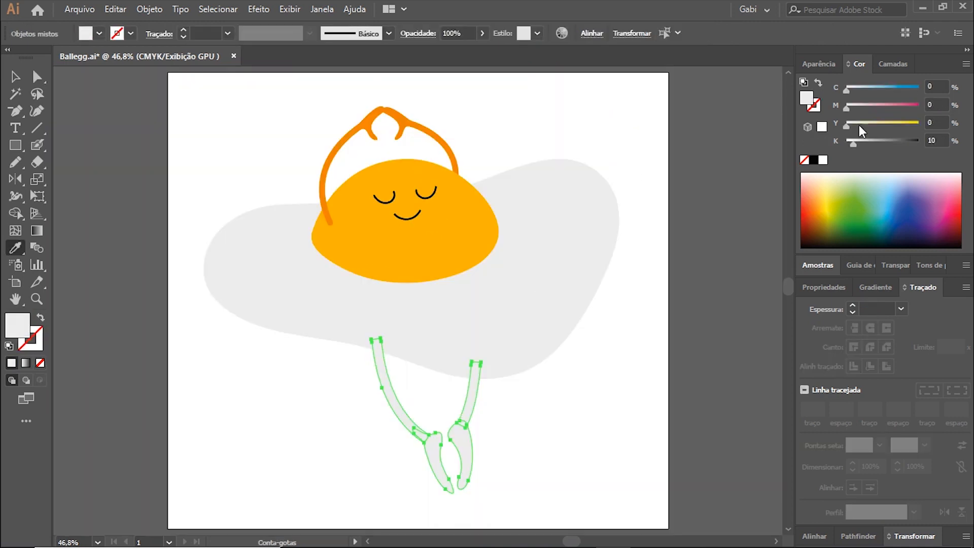
Fill the legs and feet with 50% black and no stroke
{"action": "left_click_drag", "start_coordinate": [860, 143], "coordinate": [884, 145]}
{"action": "left_click", "coordinate": [15, 77]}
{"action": "left_click", "coordinate": [144, 255]}
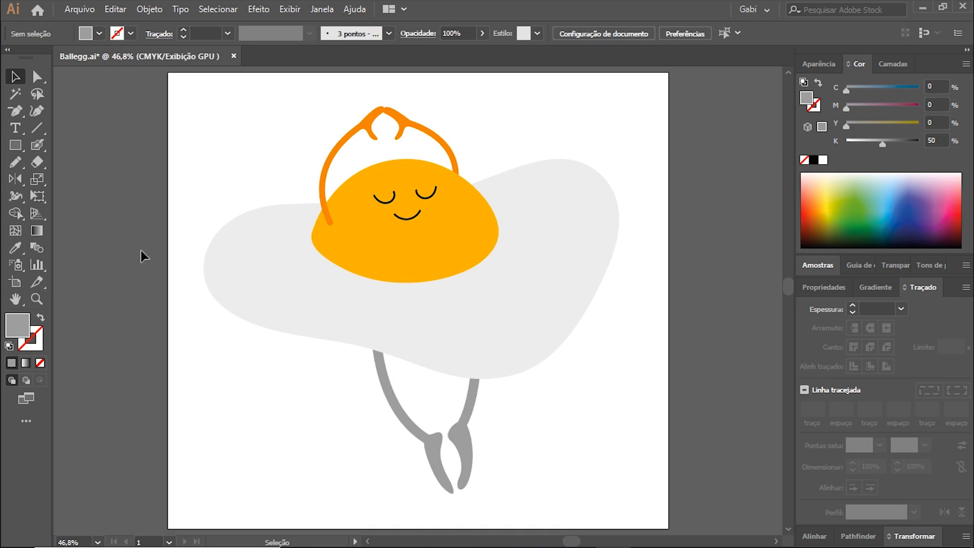
Examine the legs and feet up close, including where they join
{"action": "key", "text": "z"}
{"action": "key", "text": "space"}
{"action": "left_click_drag", "start_coordinate": [390, 471], "coordinate": [372, 417]}
{"action": "left_click_drag", "start_coordinate": [448, 423], "coordinate": [522, 384]}
{"action": "key", "text": "a"}
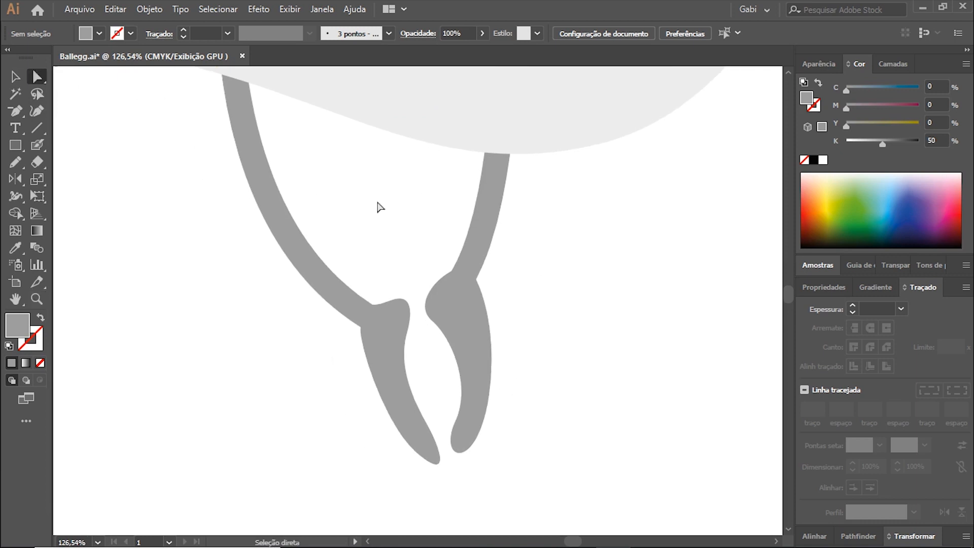
{"action": "key", "text": "ctrl+0"}
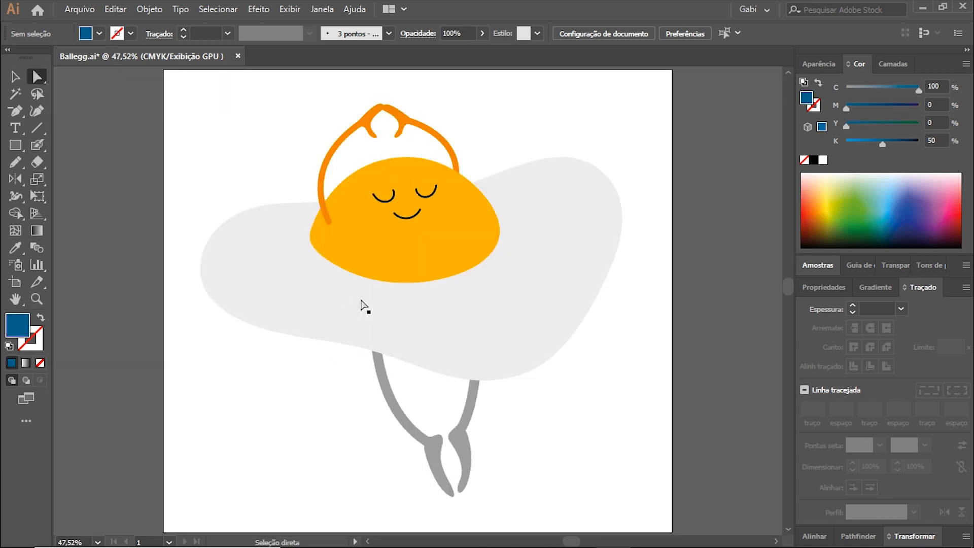
Copy the yolk's right-side path segments and paste them in place in front, undoing a trial move of the pasted shape
{"action": "left_click", "coordinate": [448, 252]}
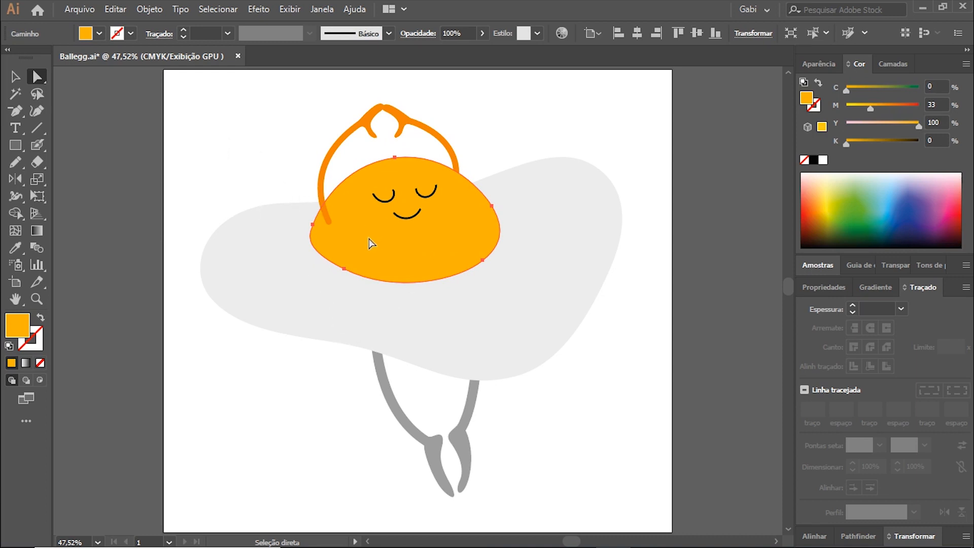
{"action": "left_click", "coordinate": [492, 207]}
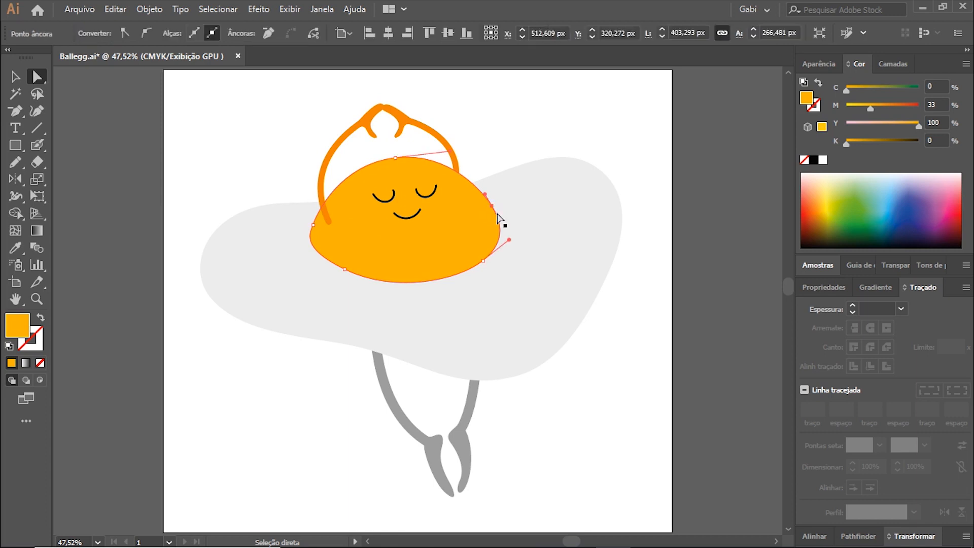
{"action": "left_click", "coordinate": [482, 262], "text": "shift"}
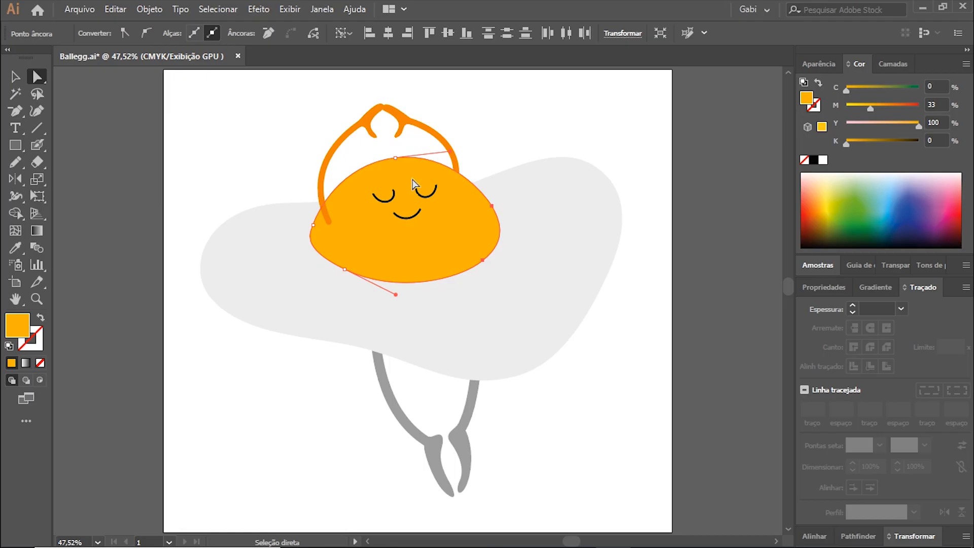
{"action": "key", "text": "ctrl"}
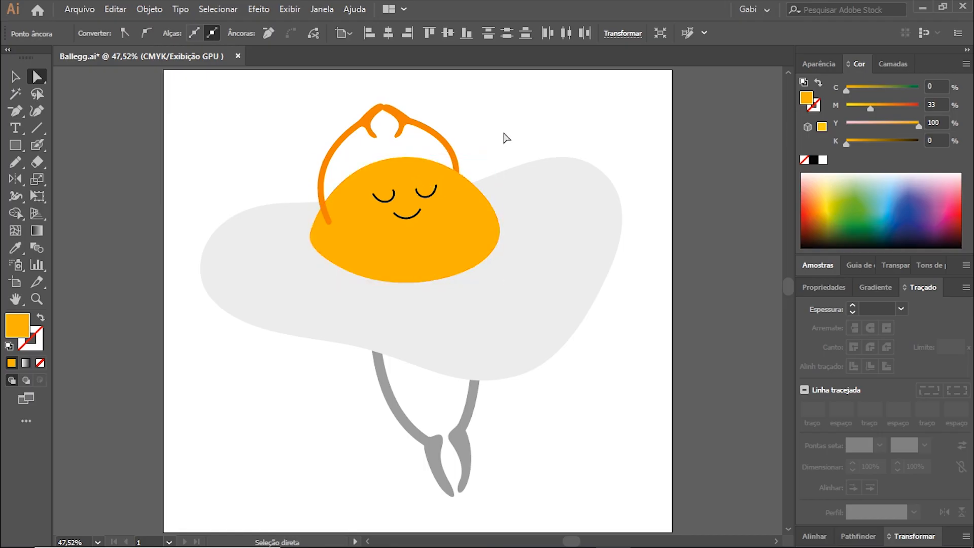
{"action": "left_click", "coordinate": [473, 142]}
{"action": "key", "text": "ctrl+f"}
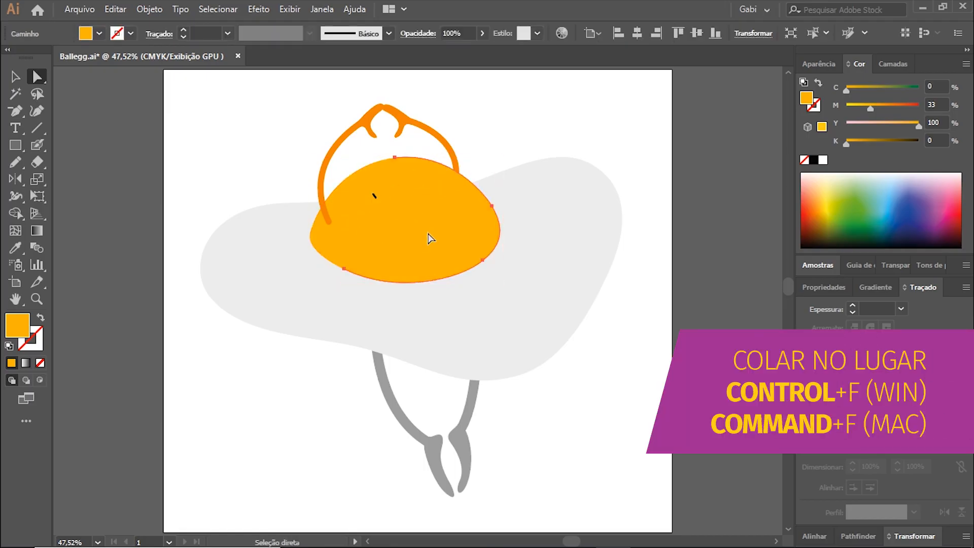
{"action": "left_click_drag", "start_coordinate": [481, 239], "coordinate": [651, 277]}
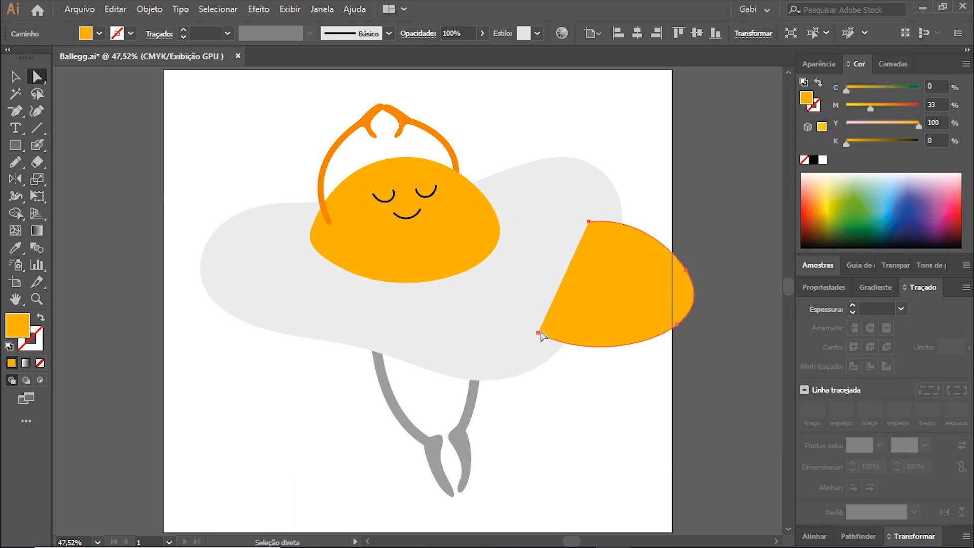
{"action": "key", "text": "ctrl+z"}
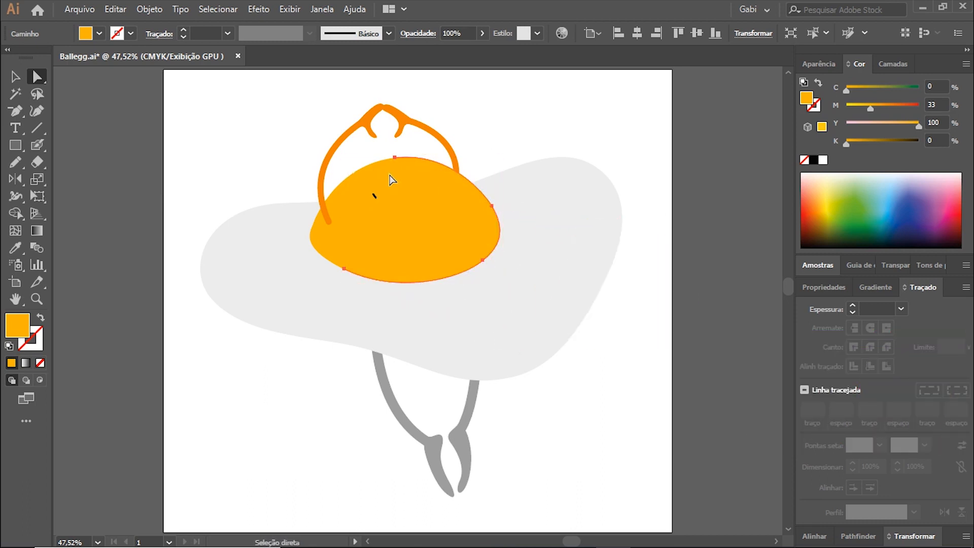
Shorten the pasted yolk path by adding an anchor point near each end and deleting the two original endpoints
{"action": "key", "text": "plus"}
{"action": "left_click", "coordinate": [448, 166]}
{"action": "left_click", "coordinate": [373, 280]}
{"action": "key", "text": "minus"}
{"action": "left_click", "coordinate": [345, 269]}
{"action": "left_click", "coordinate": [396, 158]}
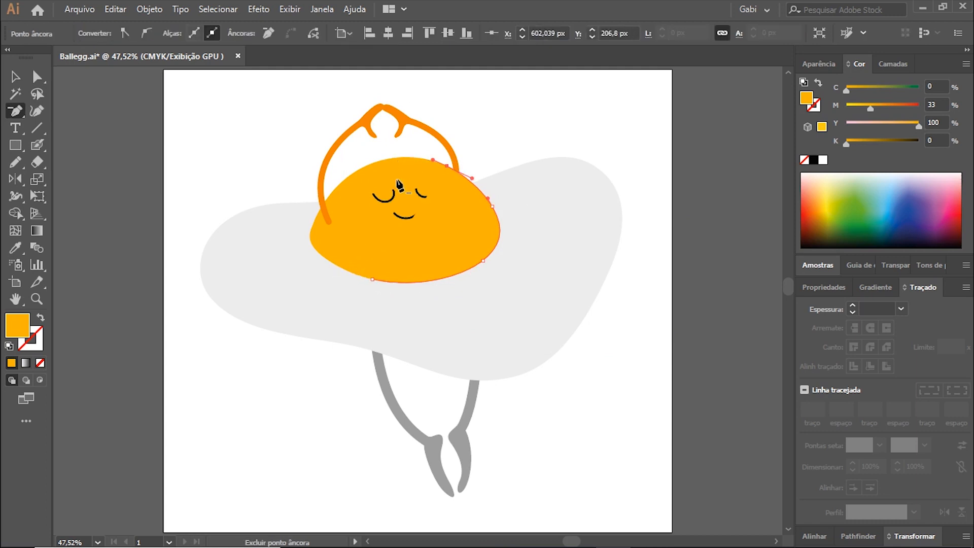
Close the shortened path with a Pen tool curve bowed inward, forming a crescent on the yolk's right side
{"action": "key", "text": "p"}
{"action": "left_click", "coordinate": [446, 167]}
{"action": "left_click_drag", "start_coordinate": [446, 167], "coordinate": [457, 186]}
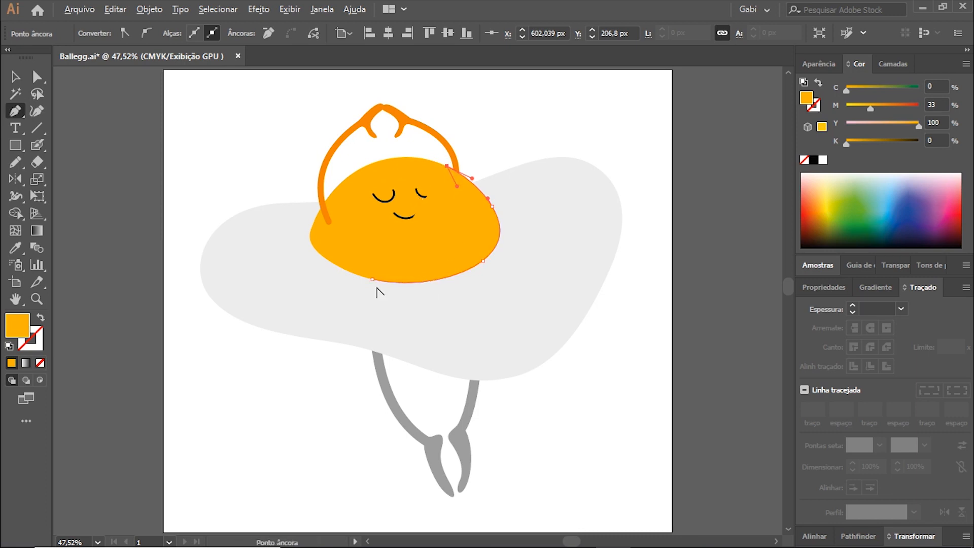
{"action": "left_click_drag", "start_coordinate": [372, 278], "coordinate": [242, 291]}
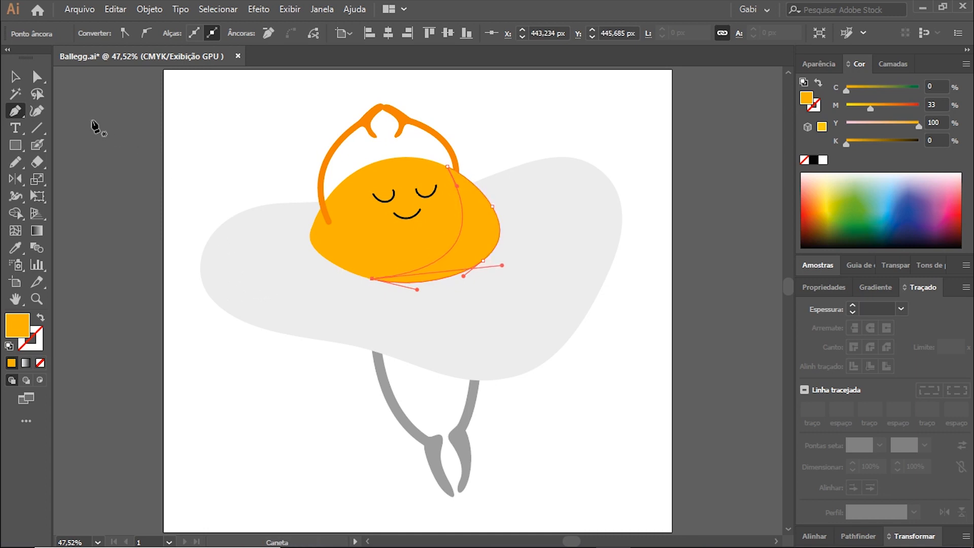
Shift the crescent slightly in from the yolk's edge and fine-tune the anchor points at its two tips
{"action": "left_click", "coordinate": [15, 77]}
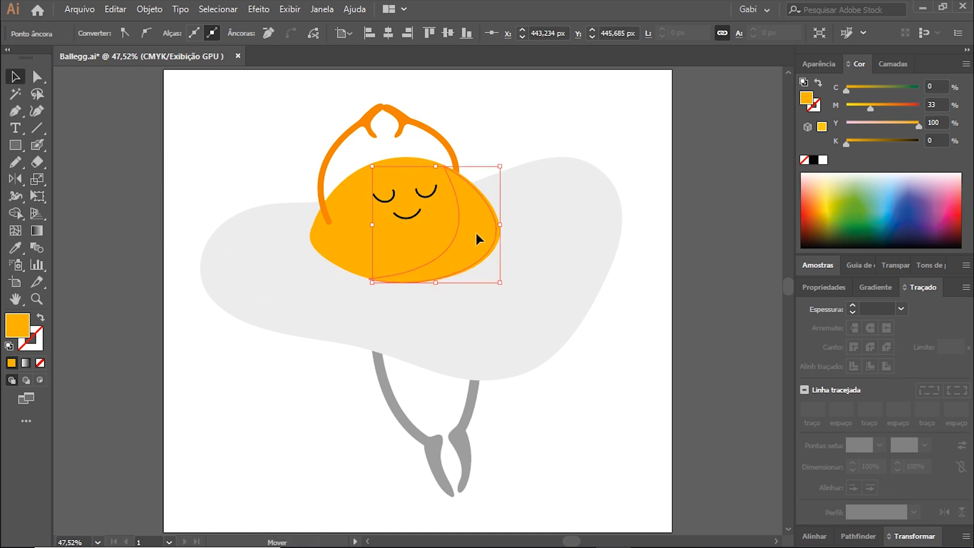
{"action": "key", "text": "a"}
{"action": "left_click", "coordinate": [370, 276]}
{"action": "left_click_drag", "start_coordinate": [369, 275], "coordinate": [367, 275]}
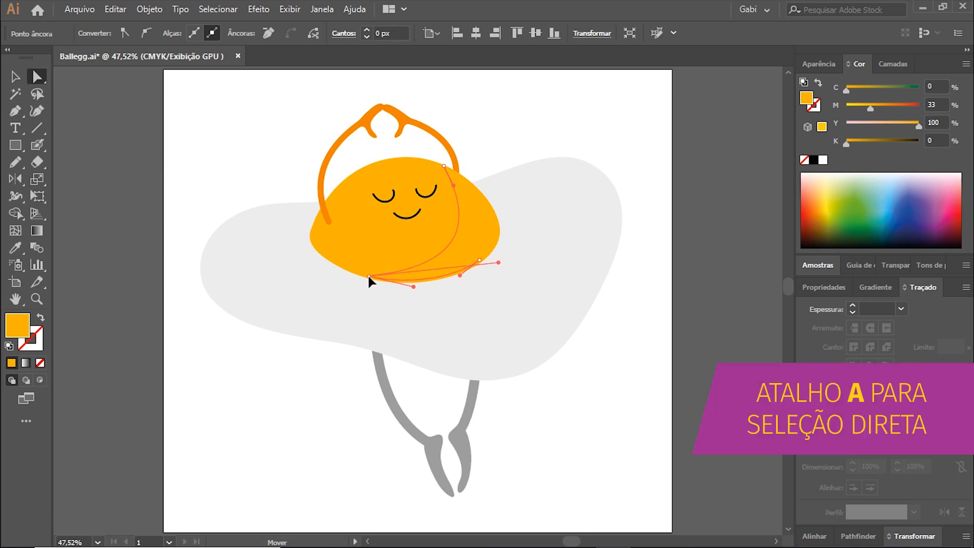
{"action": "left_click_drag", "start_coordinate": [444, 166], "coordinate": [445, 167]}
Darken the crescent's fill by setting its magenta to 47%
{"action": "left_click", "coordinate": [476, 219]}
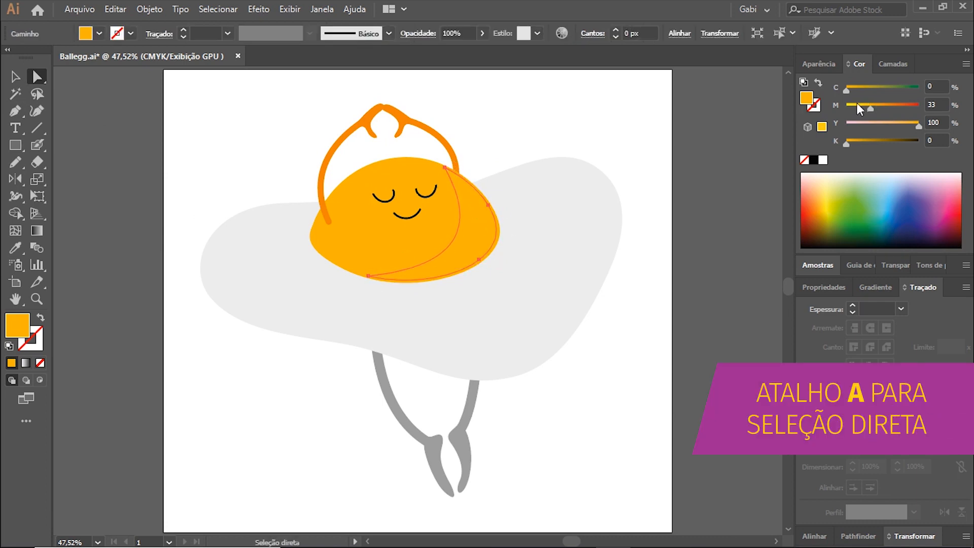
{"action": "left_click_drag", "start_coordinate": [869, 108], "coordinate": [882, 111]}
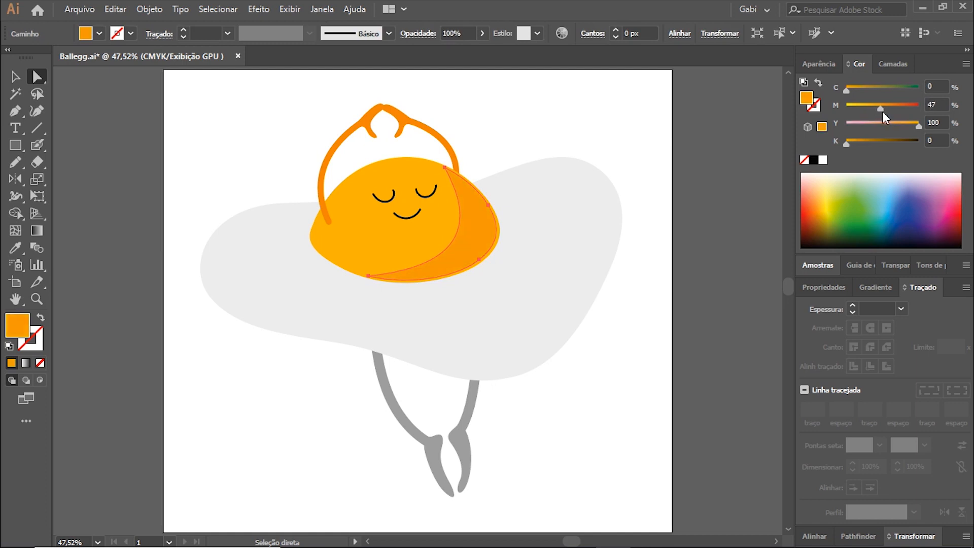
{"action": "left_click", "coordinate": [647, 146]}
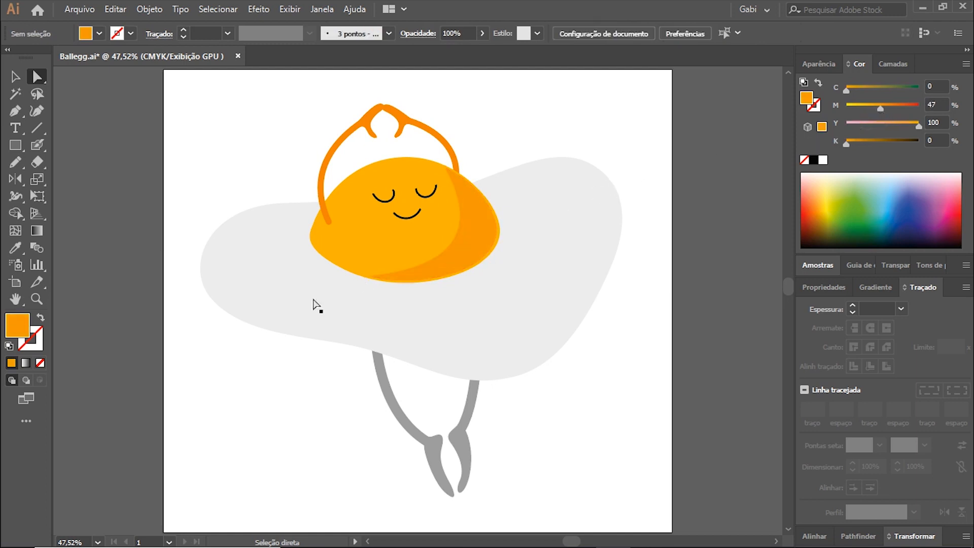
Copy the yolk's upper-left path segment and paste it in place in front
{"action": "left_click", "coordinate": [361, 199]}
{"action": "left_click", "coordinate": [314, 167]}
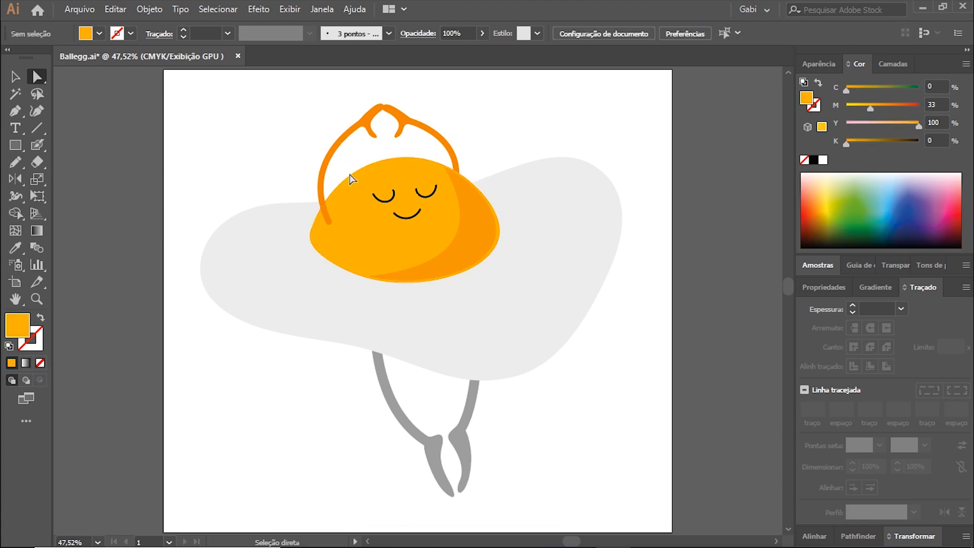
{"action": "left_click", "coordinate": [330, 192]}
{"action": "key", "text": "ctrl+c"}
{"action": "left_click", "coordinate": [224, 163]}
{"action": "key", "text": "ctrl+f"}
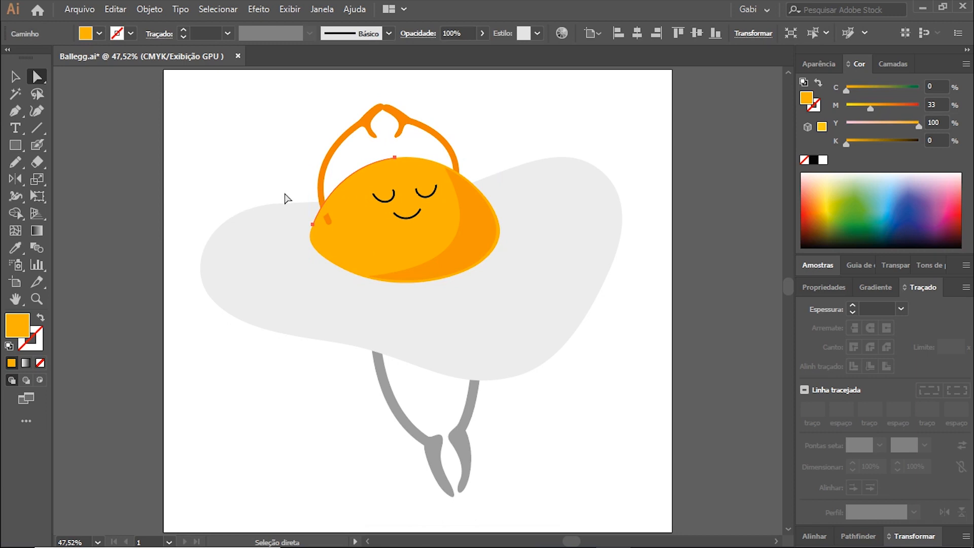
Close the pasted segment with an inner curve to form a thin highlight just inside the yolk's edge, filled with lighter yellow
{"action": "key", "text": "p"}
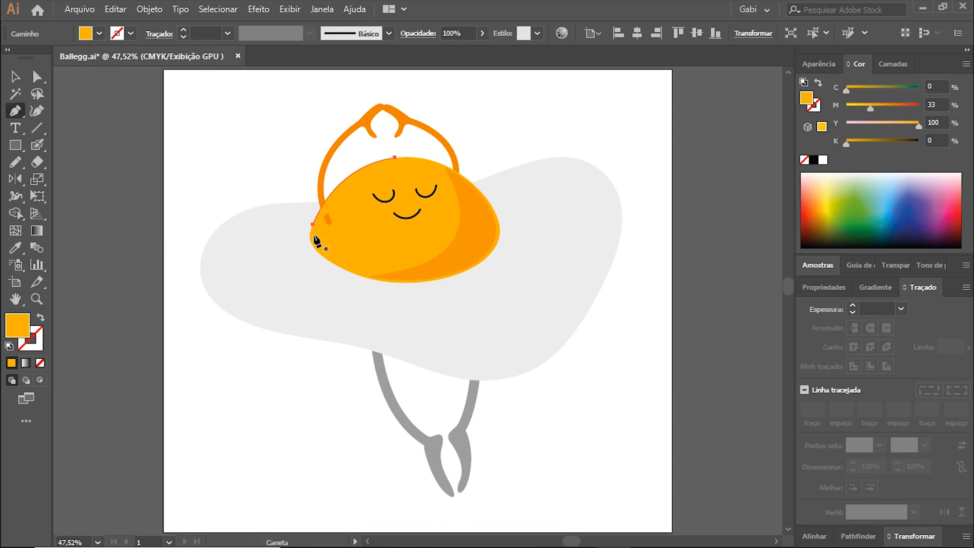
{"action": "left_click", "coordinate": [313, 224]}
{"action": "left_click", "coordinate": [395, 157]}
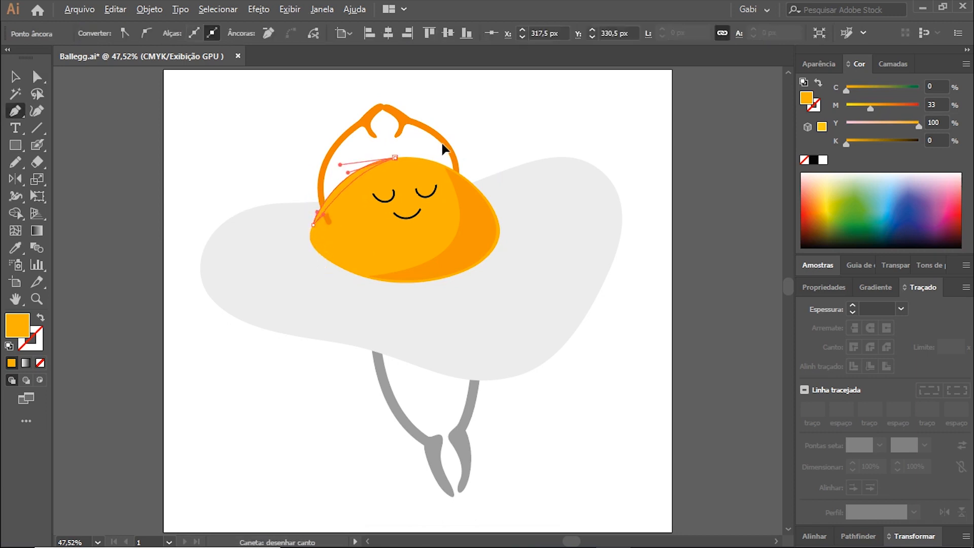
{"action": "key", "text": "a"}
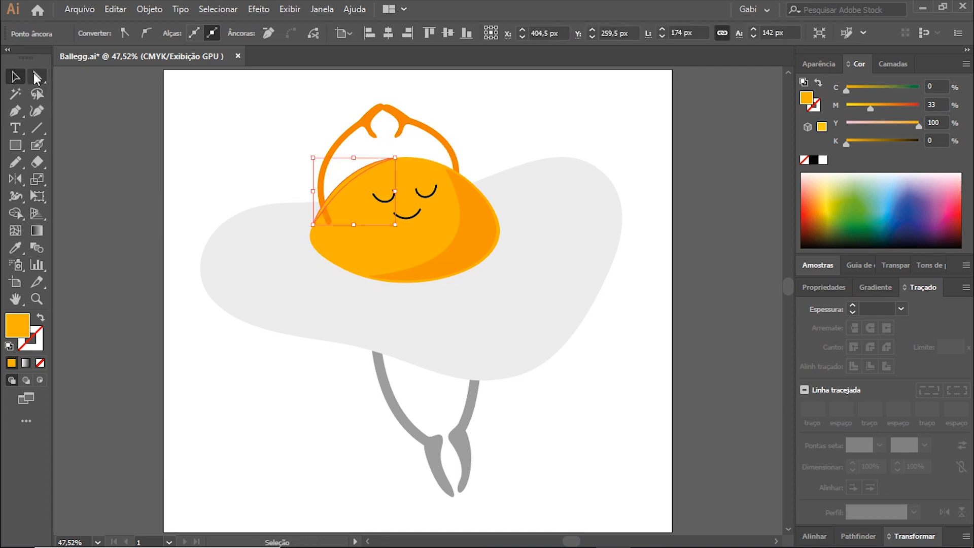
Bring the left arm in front of the yolk highlight by cutting it and pasting it in place
{"action": "left_click", "coordinate": [326, 223]}
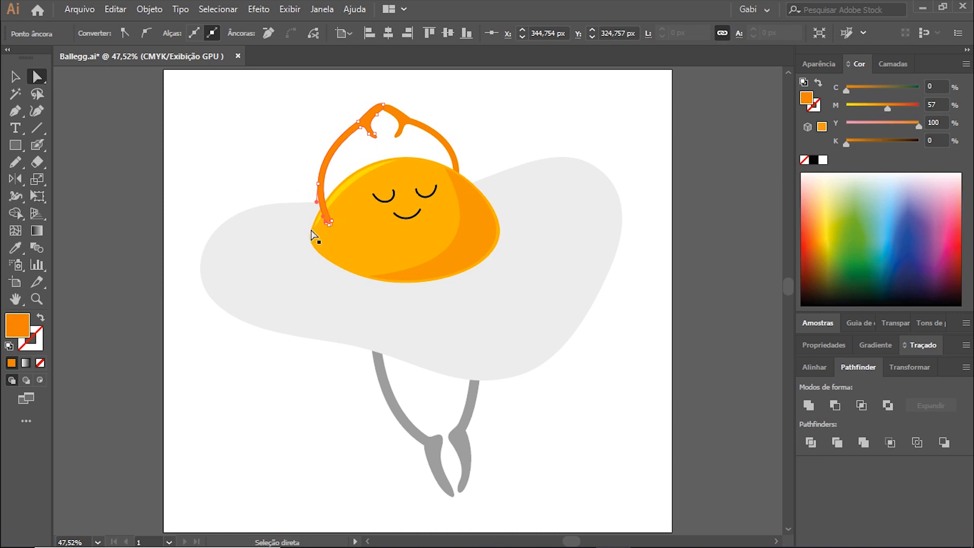
{"action": "left_click", "coordinate": [266, 183]}
{"action": "key", "text": "v"}
{"action": "left_click", "coordinate": [335, 155]}
{"action": "key", "text": "ctrl+x"}
{"action": "key", "text": "ctrl+f"}
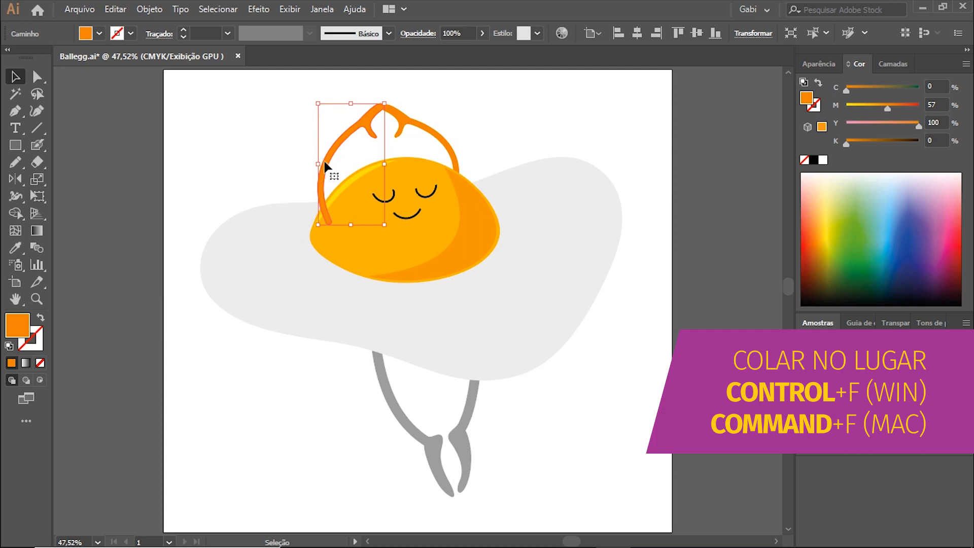
Split the left arm with the Eraser above the yolk and add 17% black to the lower piece's fill
{"action": "key", "text": "shift+e"}
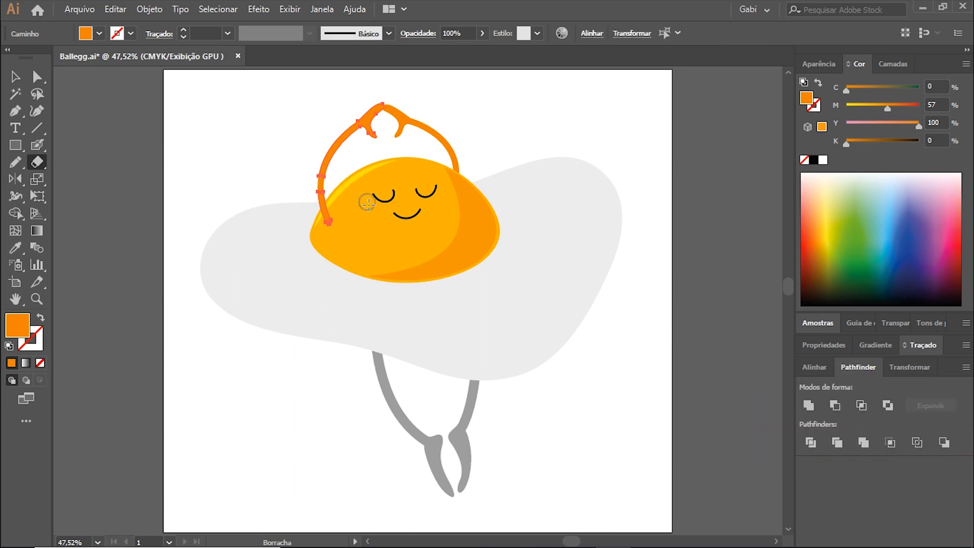
{"action": "key", "text": "a"}
{"action": "left_click", "coordinate": [300, 184]}
{"action": "left_click", "coordinate": [361, 126]}
{"action": "left_click", "coordinate": [335, 175]}
{"action": "left_click", "coordinate": [325, 218]}
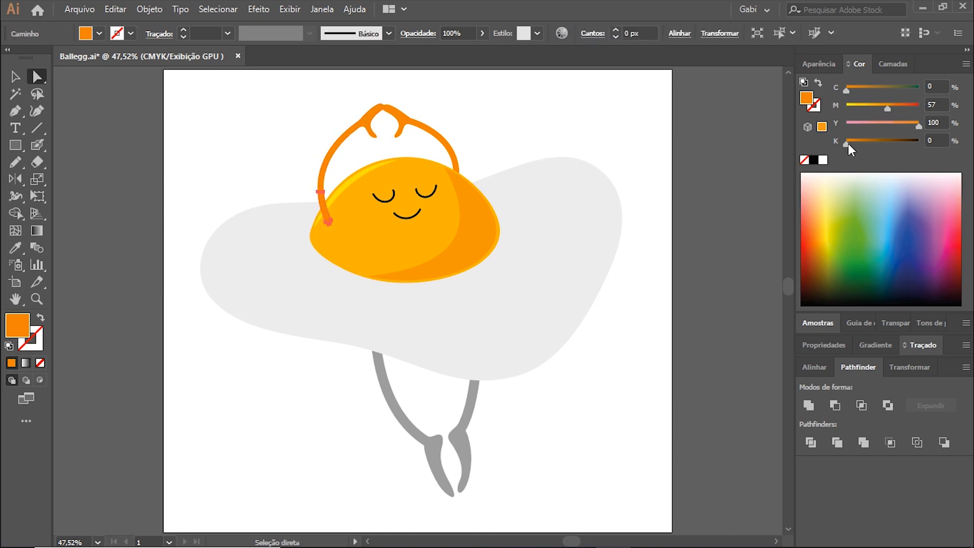
{"action": "left_click_drag", "start_coordinate": [848, 144], "coordinate": [857, 144]}
{"action": "key", "text": "ctrl+shift+a"}
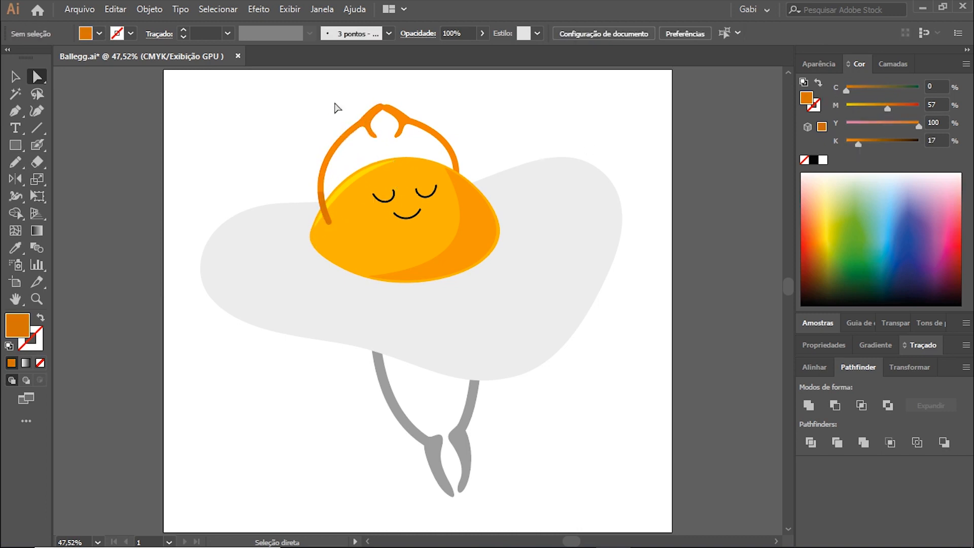
Split the right arm with the Eraser and shade its lower piece dark orange, sampling the left arm's shaded piece
{"action": "key", "text": "v"}
{"action": "left_click", "coordinate": [443, 145]}
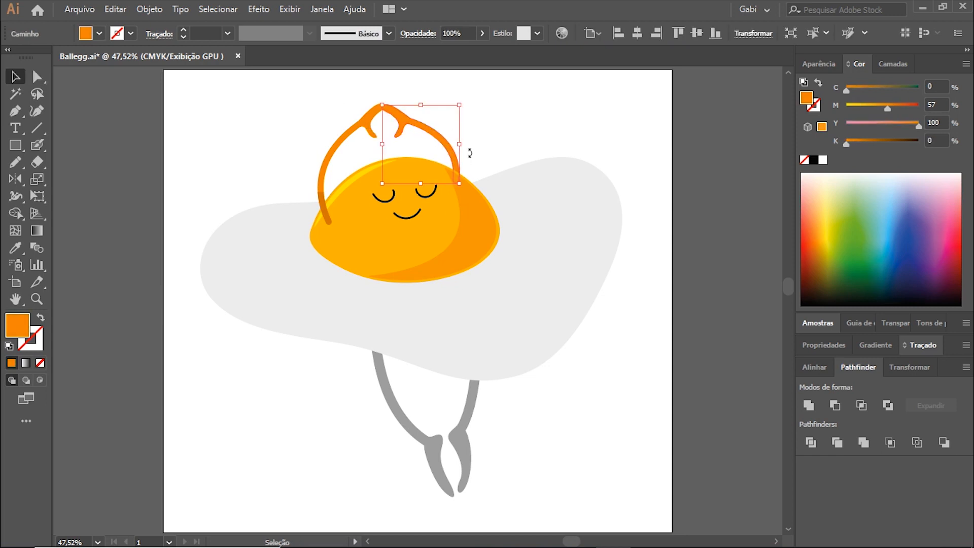
{"action": "key", "text": "shift+e"}
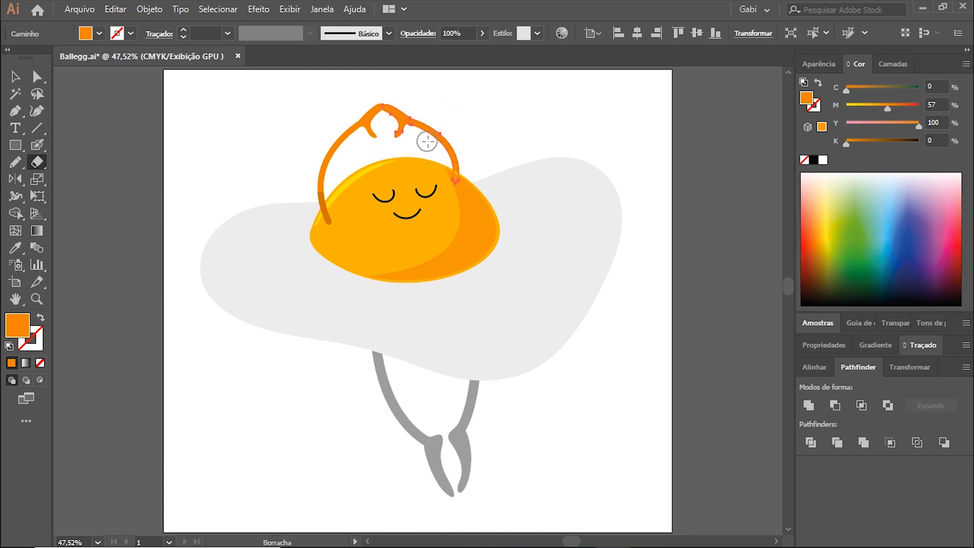
{"action": "left_click", "coordinate": [434, 141]}
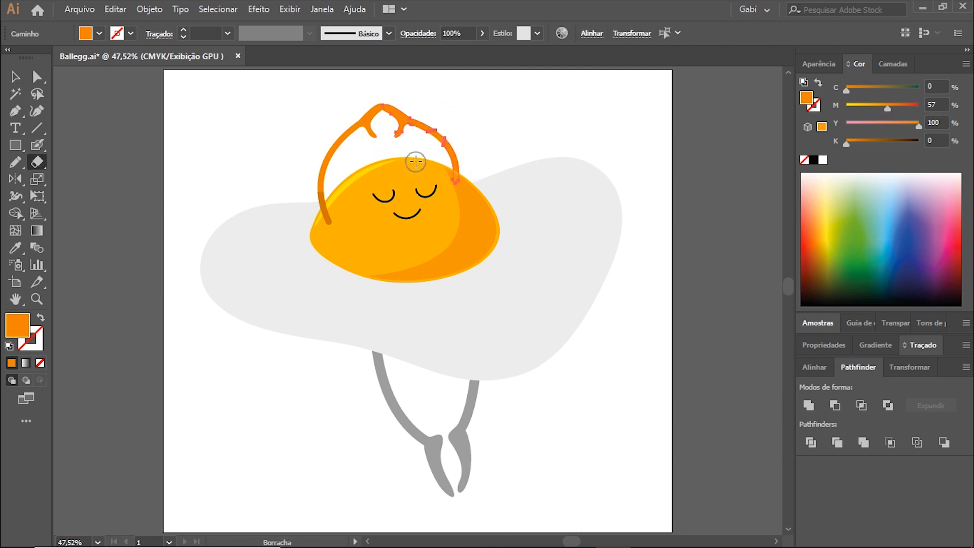
{"action": "key", "text": "a"}
{"action": "left_click", "coordinate": [446, 159]}
{"action": "left_click", "coordinate": [455, 165]}
{"action": "key", "text": "i"}
{"action": "left_click", "coordinate": [326, 208]}
{"action": "key", "text": "v"}
{"action": "left_click", "coordinate": [255, 170]}
Draw a small flat ellipse as a cheek under the left eye and fill it with the yolk's sampled colour
{"action": "key", "text": "l"}
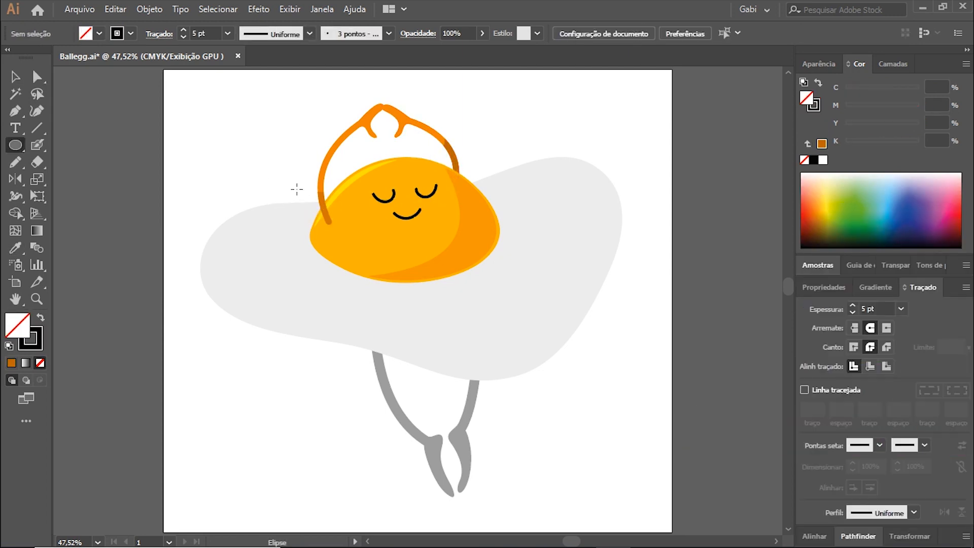
{"action": "left_click_drag", "start_coordinate": [358, 198], "coordinate": [393, 209]}
{"action": "key", "text": "i"}
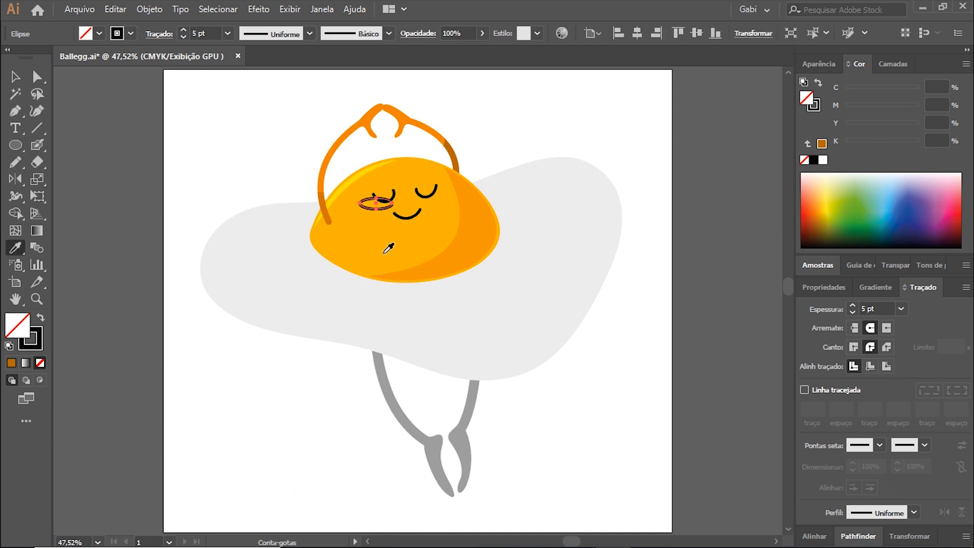
{"action": "left_click", "coordinate": [391, 239]}
{"action": "left_click", "coordinate": [20, 76]}
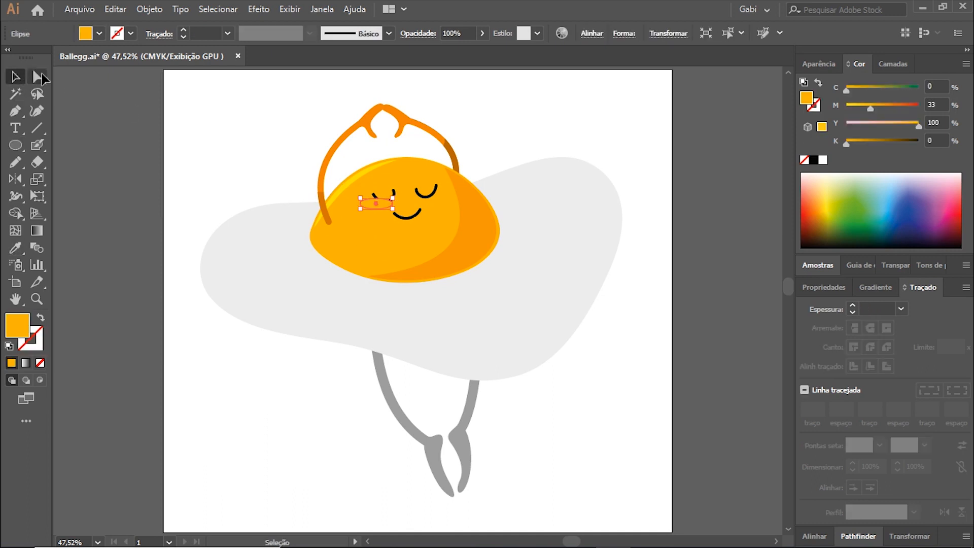
Lighten the cheek's fill to about 20% magenta and 74% yellow, and make the ellipse smaller
{"action": "key", "text": "a"}
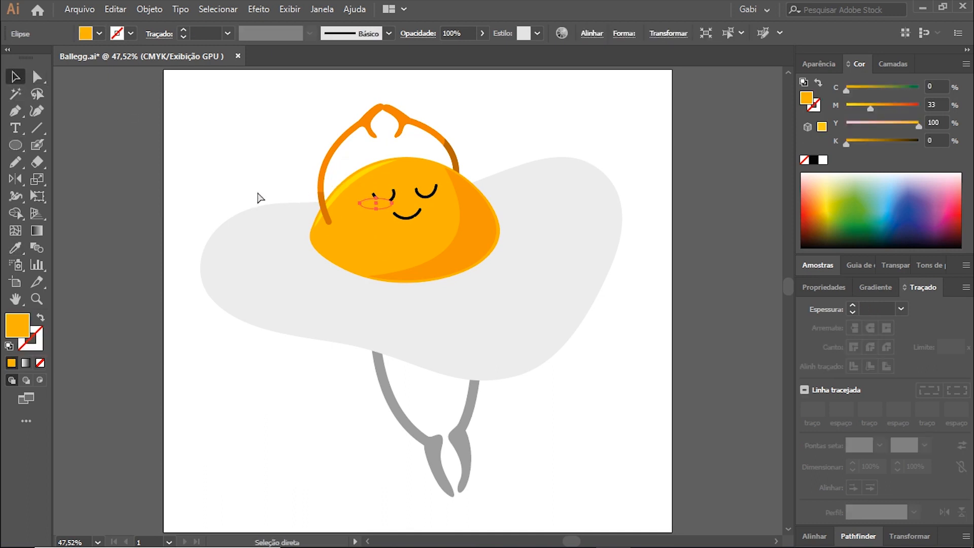
{"action": "key", "text": "v"}
{"action": "left_click_drag", "start_coordinate": [869, 108], "coordinate": [919, 126]}
{"action": "key", "text": "a"}
{"action": "key", "text": "v"}
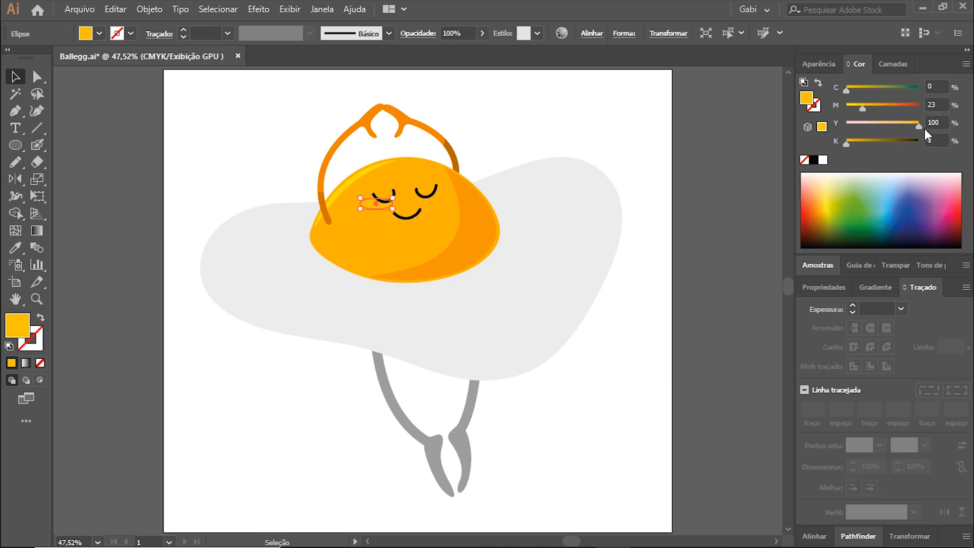
{"action": "left_click_drag", "start_coordinate": [366, 204], "coordinate": [375, 207]}
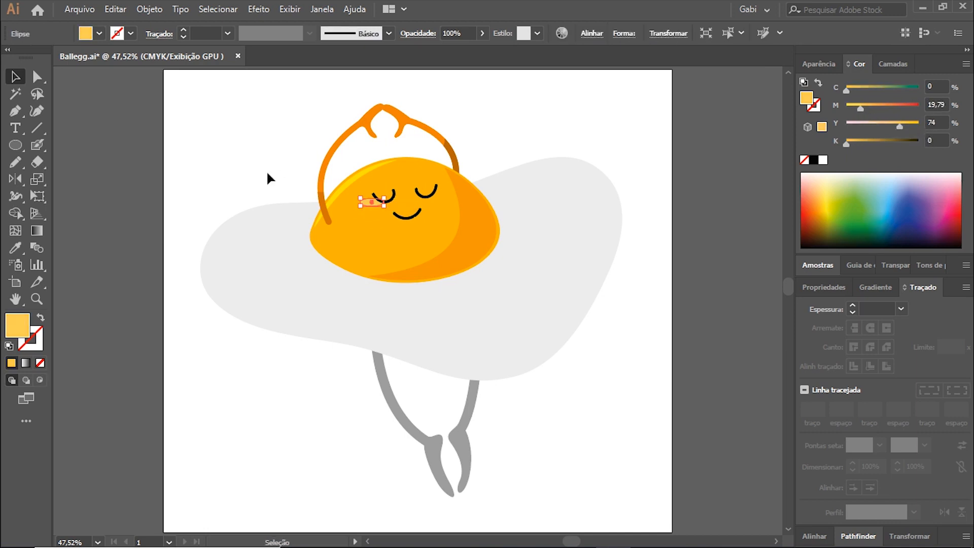
Place a copy of the cheek under the right eye, with the fill at 23% magenta and 86% yellow
{"action": "left_click", "coordinate": [266, 170]}
{"action": "left_click_drag", "start_coordinate": [378, 209], "coordinate": [442, 201]}
{"action": "left_click", "coordinate": [209, 166]}
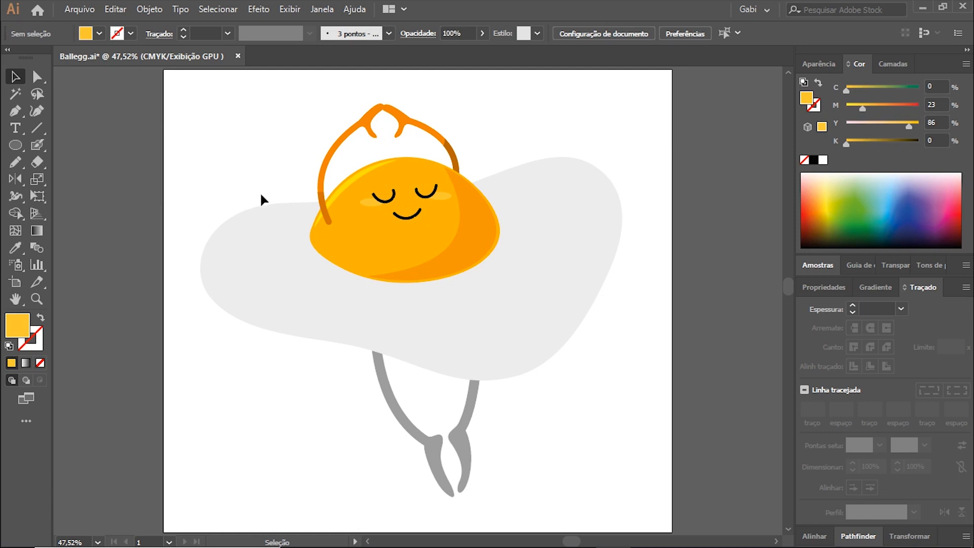
Copy the egg white's lower-right path segments by their two anchor points and paste them in place in front
{"action": "left_click", "coordinate": [272, 304]}
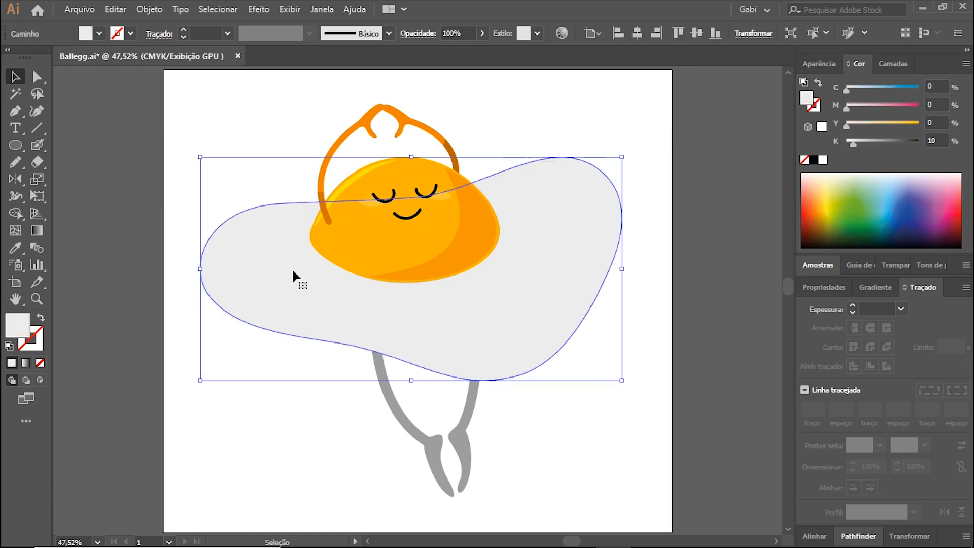
{"action": "key", "text": "a"}
{"action": "left_click", "coordinate": [240, 164]}
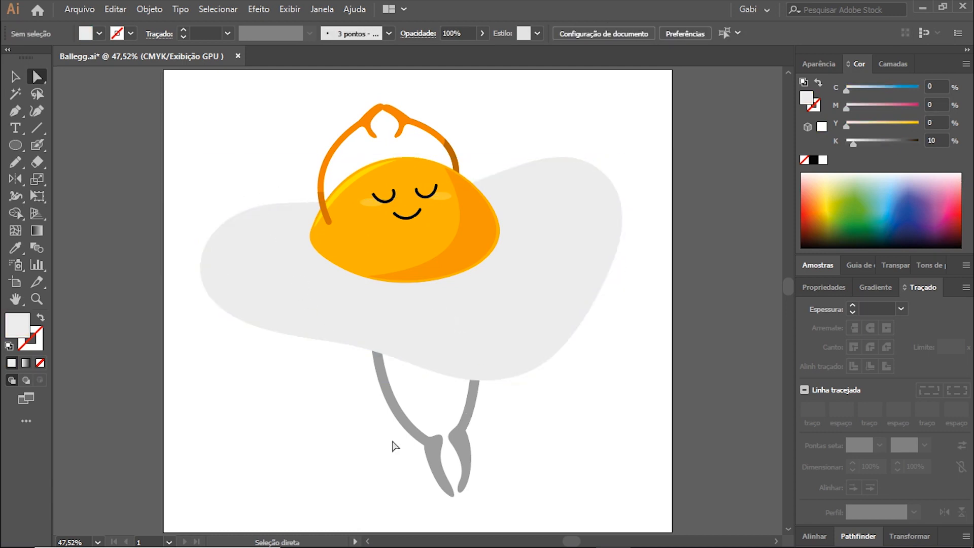
{"action": "left_click", "coordinate": [510, 379]}
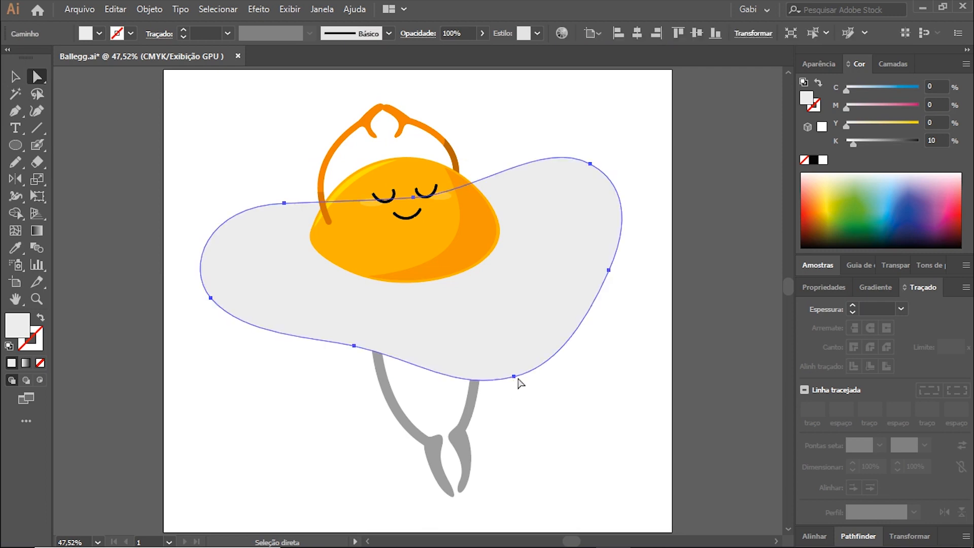
{"action": "left_click", "coordinate": [514, 376]}
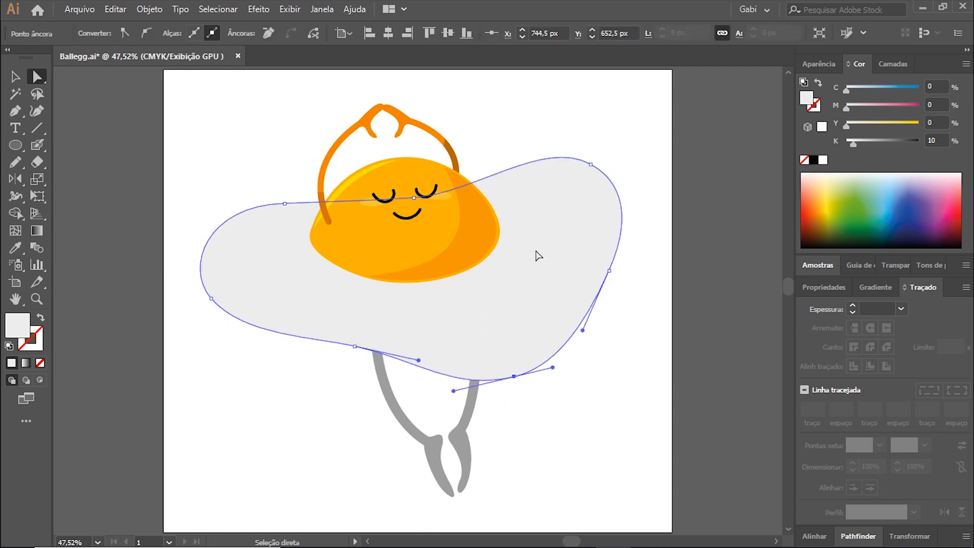
{"action": "left_click", "coordinate": [609, 270], "text": "shift"}
{"action": "key", "text": "ctrl+c"}
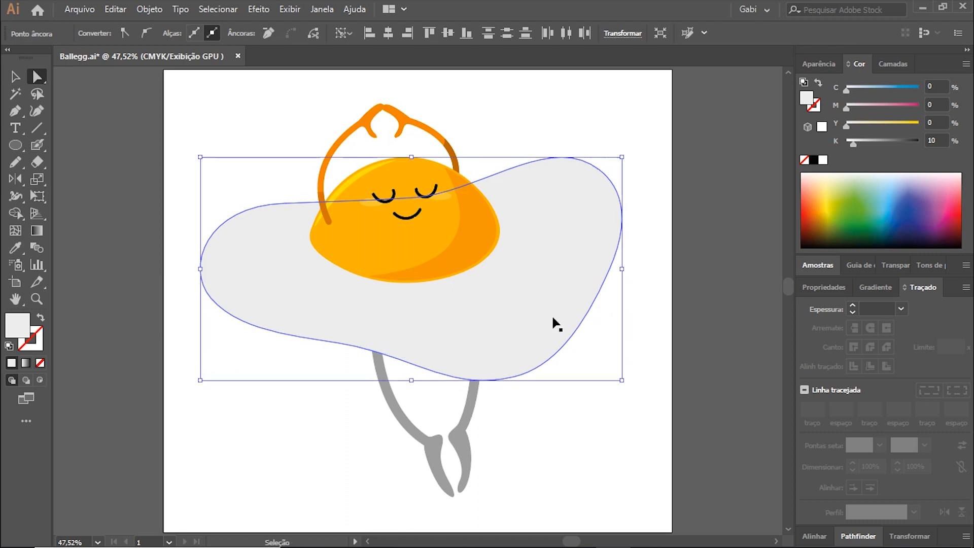
{"action": "left_click", "coordinate": [624, 351]}
{"action": "key", "text": "ctrl+f"}
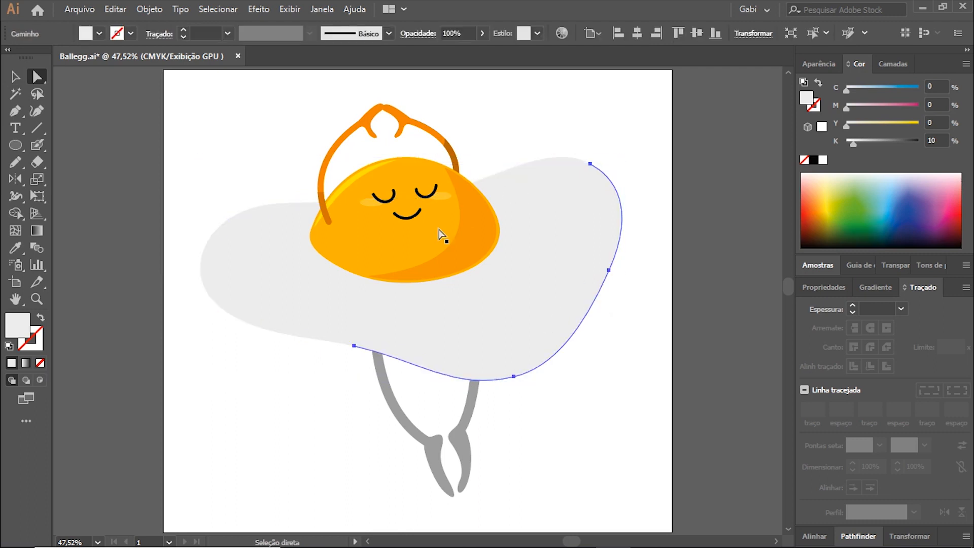
Shape the pasted path into a thin crescent shadow inside the egg white's lower-right edge and fill it with 19% black
{"action": "left_click_drag", "start_coordinate": [514, 376], "coordinate": [536, 338]}
{"action": "left_click_drag", "start_coordinate": [600, 195], "coordinate": [624, 188]}
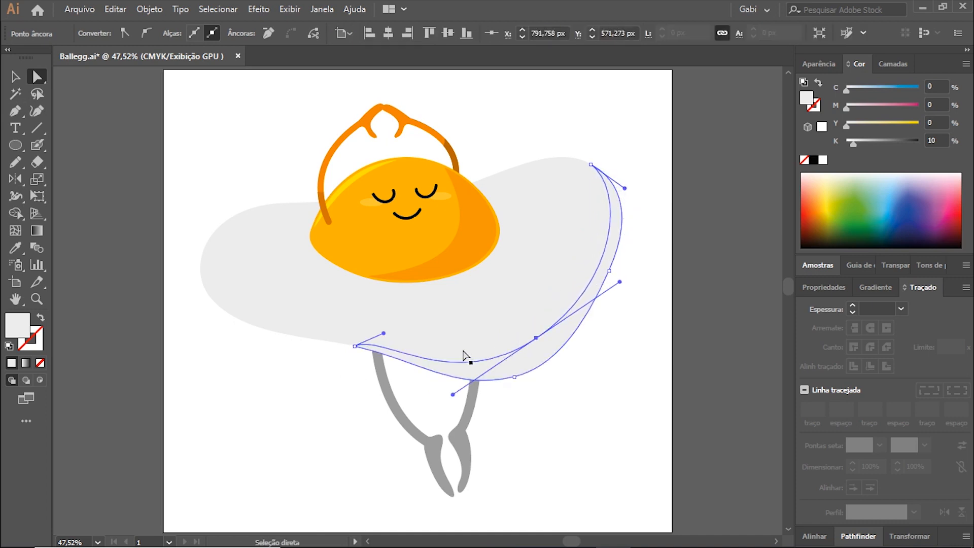
{"action": "left_click_drag", "start_coordinate": [383, 333], "coordinate": [408, 343]}
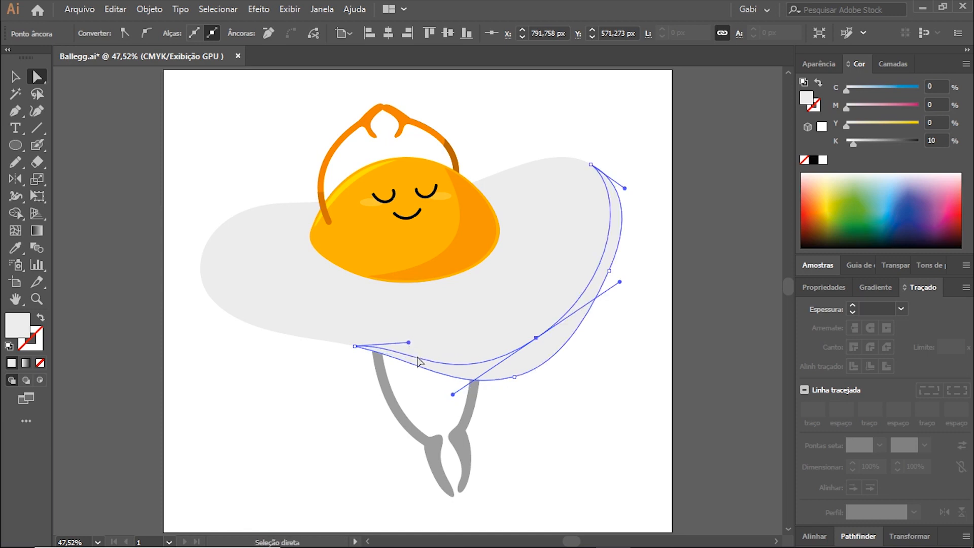
{"action": "left_click", "coordinate": [355, 348]}
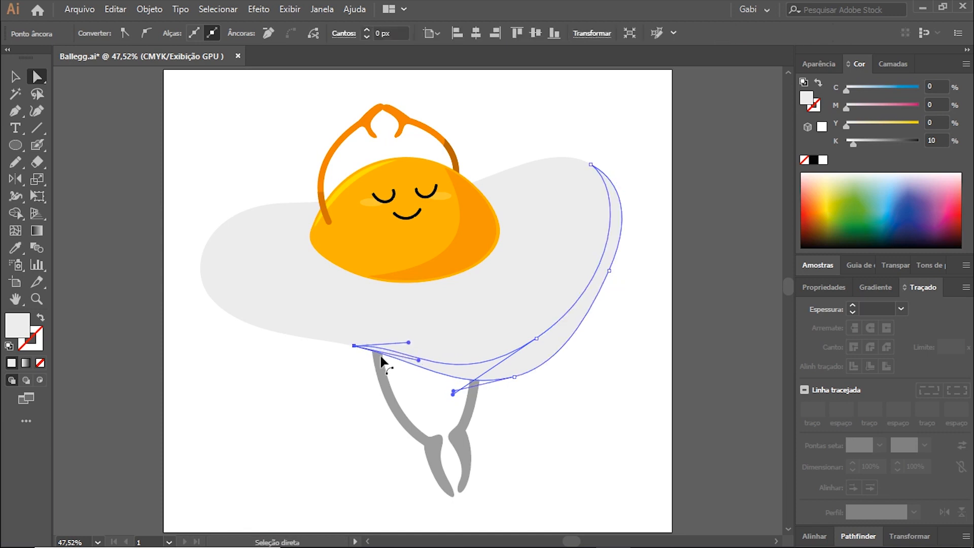
{"action": "left_click", "coordinate": [536, 339]}
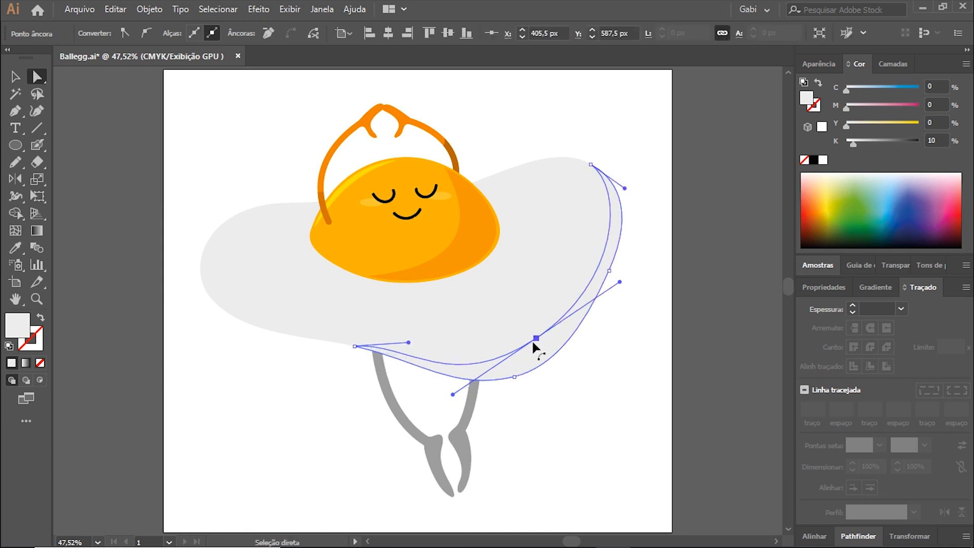
{"action": "left_click_drag", "start_coordinate": [468, 383], "coordinate": [476, 381]}
{"action": "left_click", "coordinate": [536, 338]}
{"action": "left_click_drag", "start_coordinate": [536, 339], "coordinate": [530, 342]}
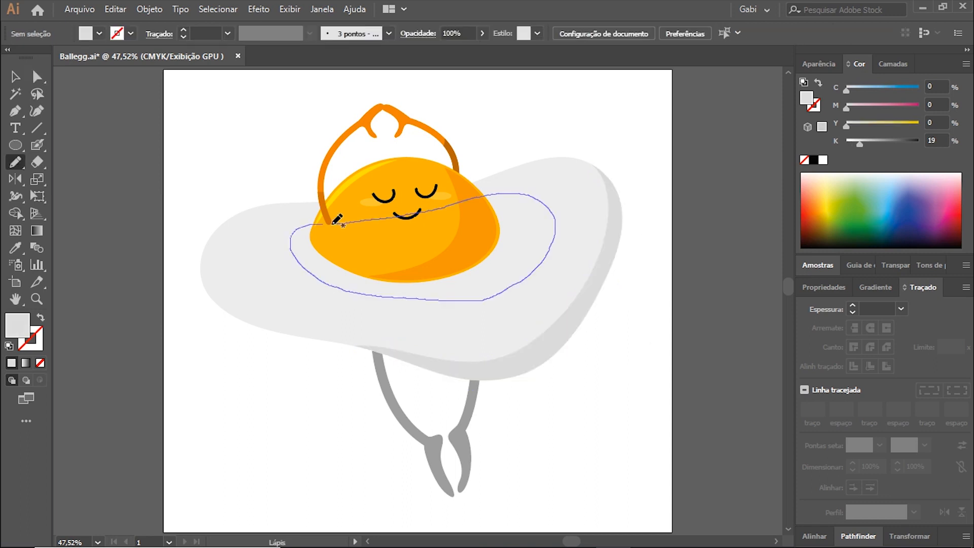
Draw a closed shadow shape on the egg white around the yolk's base with the Pencil tool and fill it with 15% black
{"action": "left_click_drag", "start_coordinate": [331, 225], "coordinate": [288, 252]}
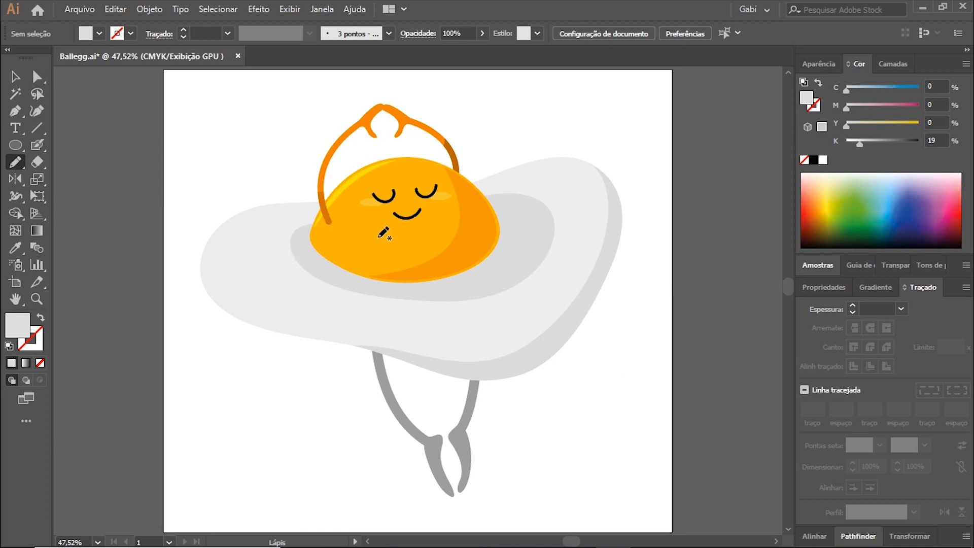
{"action": "key", "text": "a"}
{"action": "left_click", "coordinate": [538, 254]}
{"action": "left_click_drag", "start_coordinate": [860, 142], "coordinate": [854, 144]}
{"action": "left_click", "coordinate": [713, 237]}
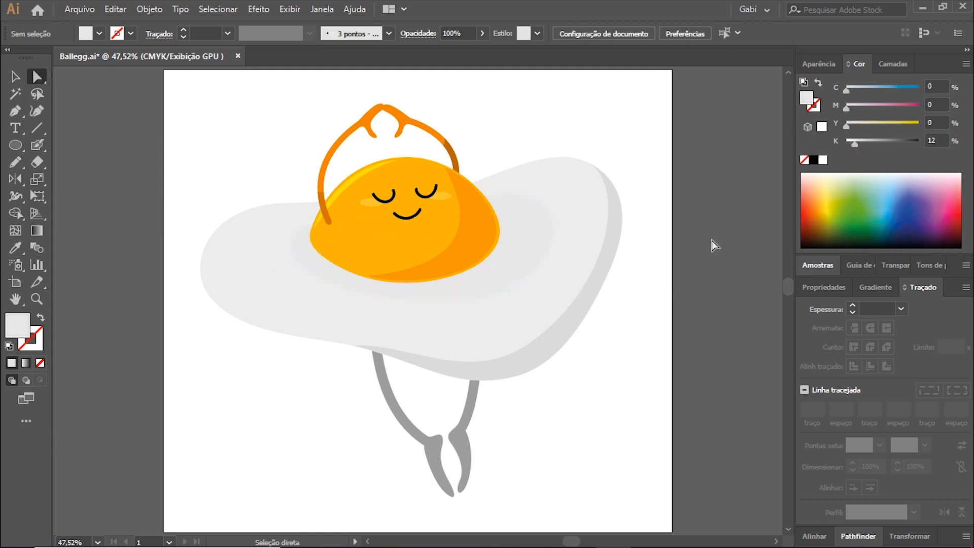
{"action": "left_click", "coordinate": [514, 268]}
{"action": "left_click", "coordinate": [936, 140]}
{"action": "key", "text": "Return"}
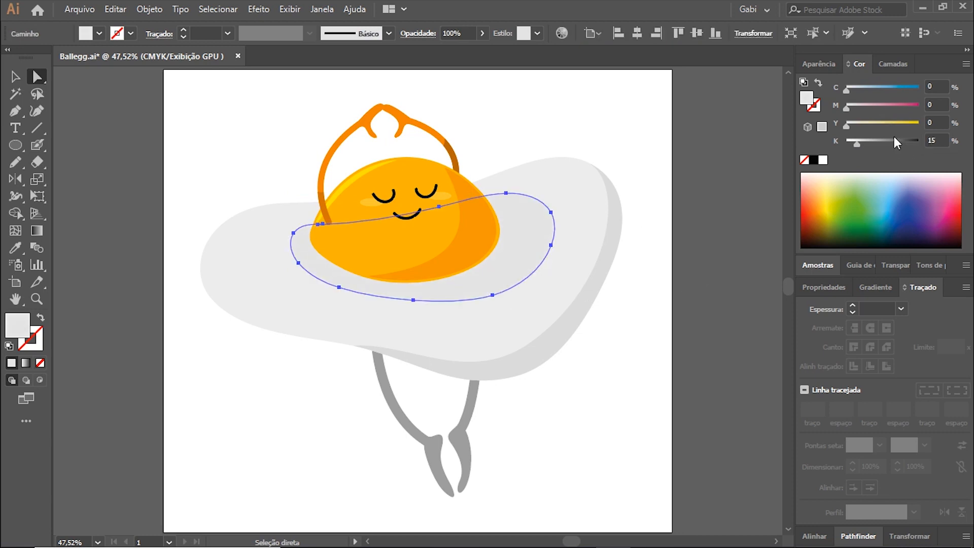
{"action": "left_click", "coordinate": [628, 154]}
Copy the egg white's upper-left path segments by their two anchor points and paste them in place in front
{"action": "left_click", "coordinate": [219, 247]}
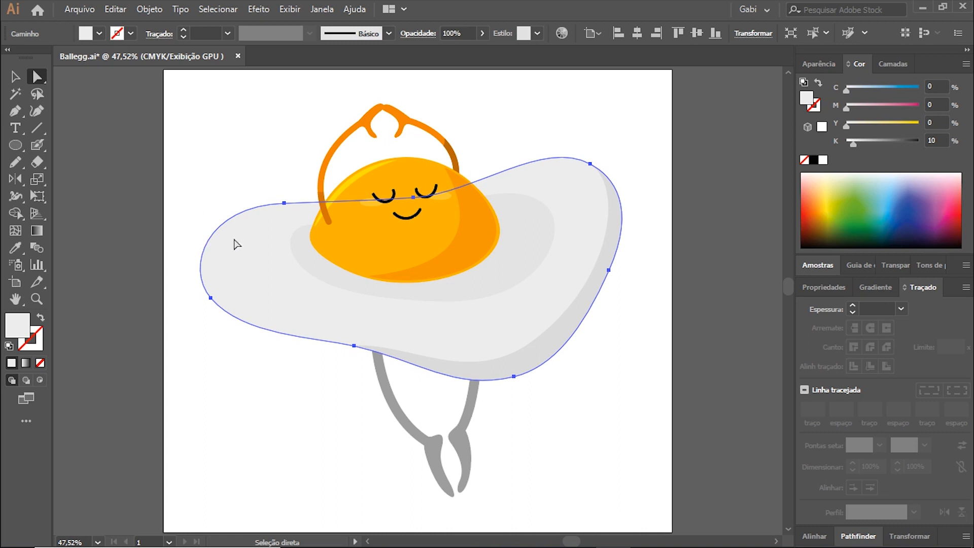
{"action": "left_click", "coordinate": [283, 203]}
{"action": "left_click", "coordinate": [412, 197], "text": "shift"}
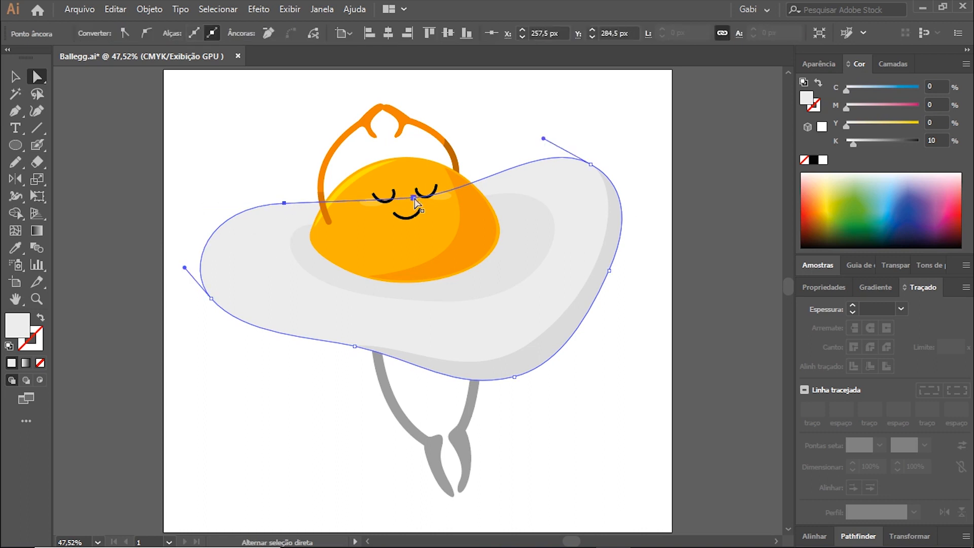
{"action": "left_click", "coordinate": [155, 284]}
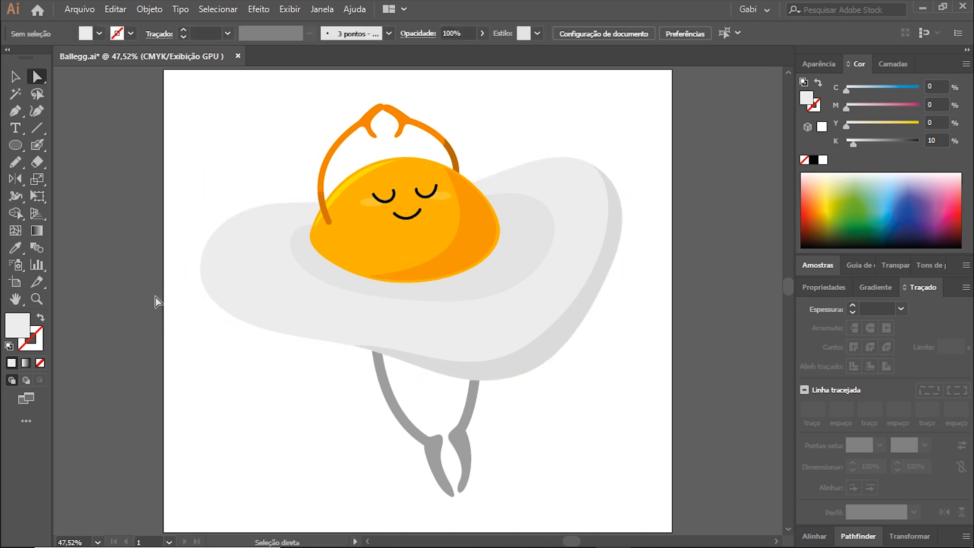
{"action": "key", "text": "ctrl+f"}
Trim the pasted path to the part running from the egg white's left edge to behind the yolk
{"action": "key", "text": "p"}
{"action": "left_click_drag", "start_coordinate": [211, 299], "coordinate": [211, 277]}
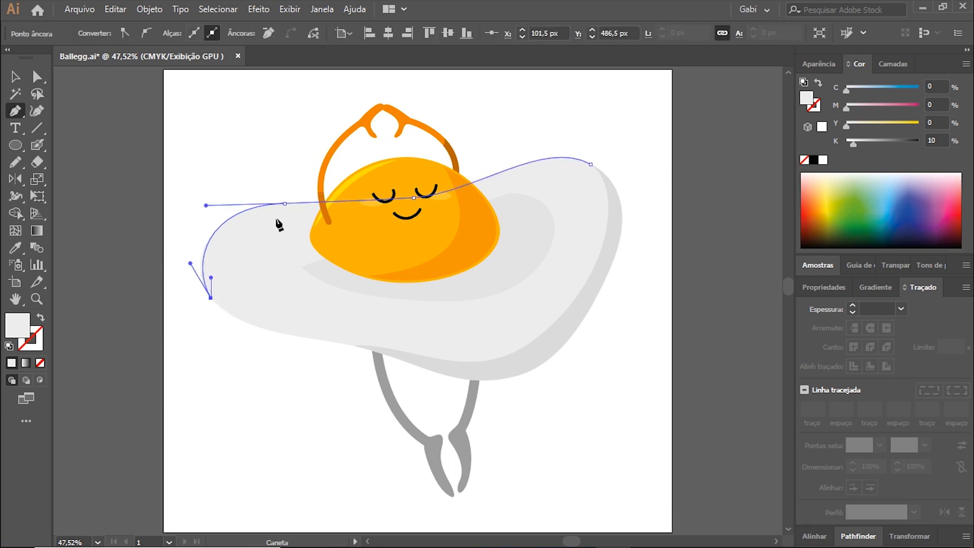
{"action": "key", "text": "a"}
{"action": "left_click", "coordinate": [182, 187]}
{"action": "left_click", "coordinate": [189, 223]}
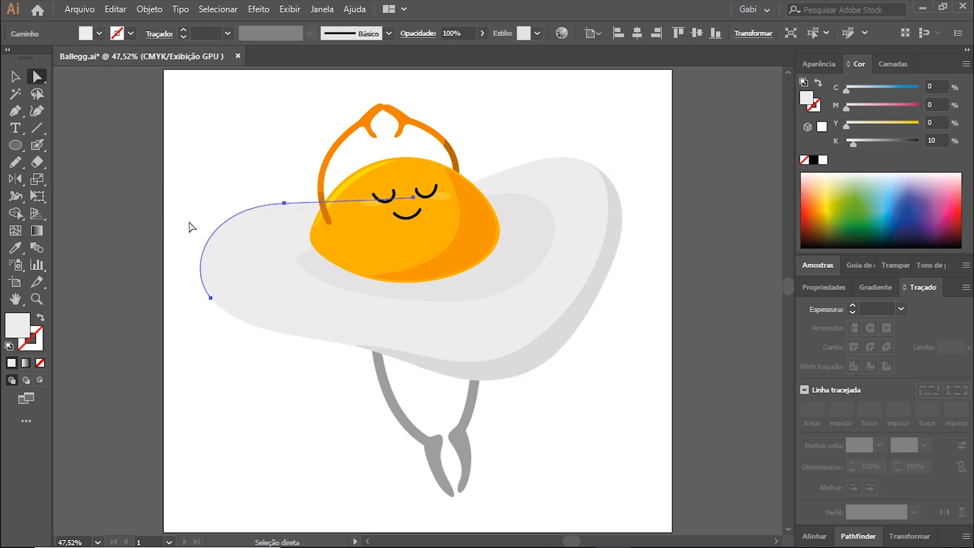
Close the trimmed path with the Pen tool by drawing an inner curve back to the egg white's left edge
{"action": "key", "text": "p"}
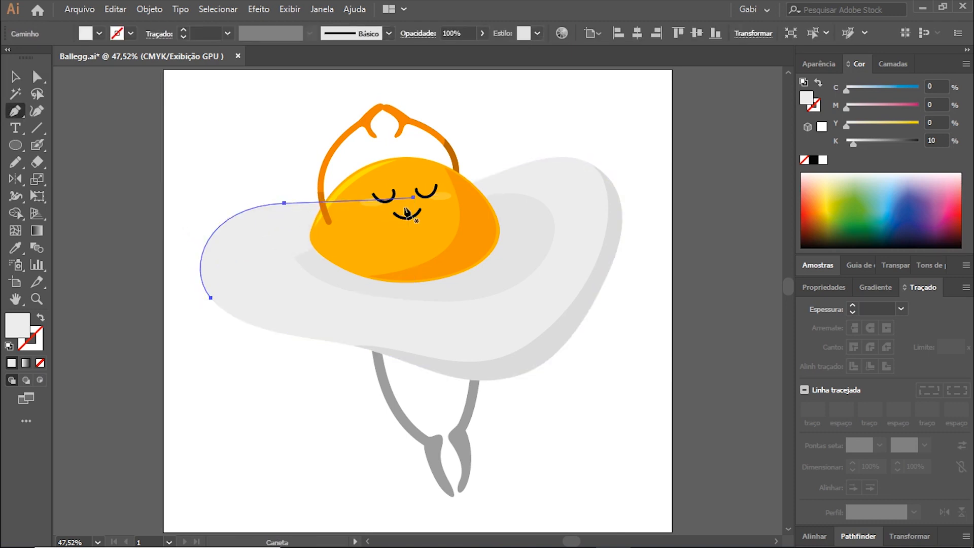
{"action": "left_click", "coordinate": [413, 198]}
{"action": "left_click_drag", "start_coordinate": [414, 198], "coordinate": [370, 210]}
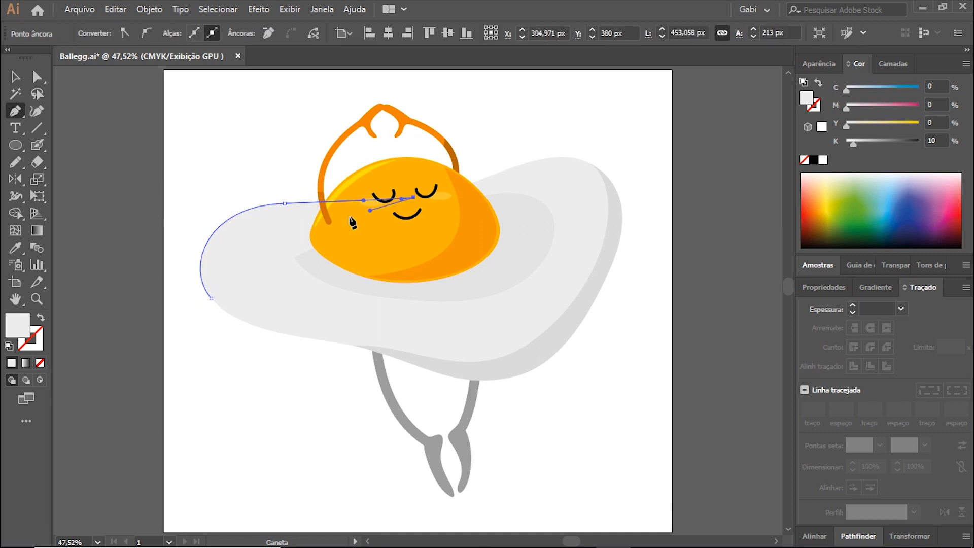
{"action": "left_click_drag", "start_coordinate": [290, 216], "coordinate": [273, 218]}
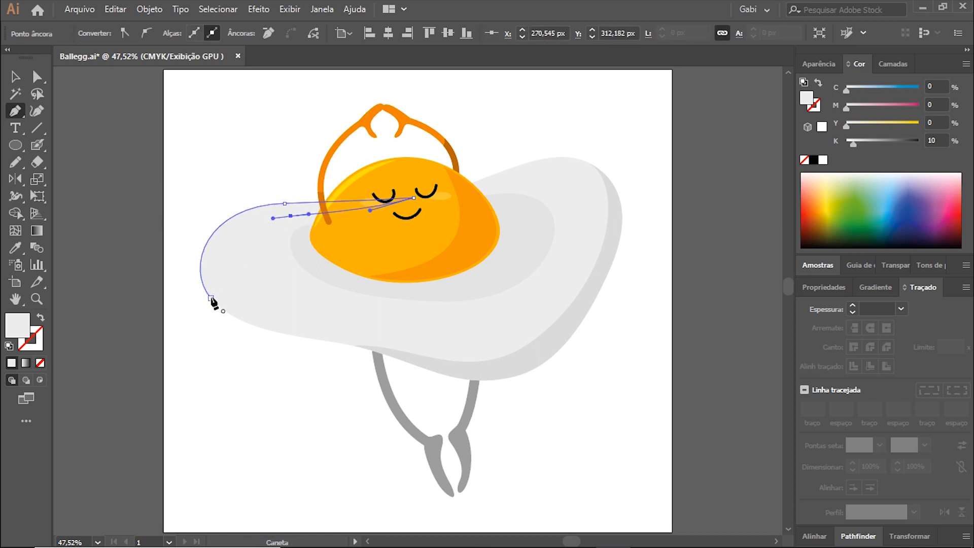
{"action": "left_click_drag", "start_coordinate": [211, 298], "coordinate": [235, 359]}
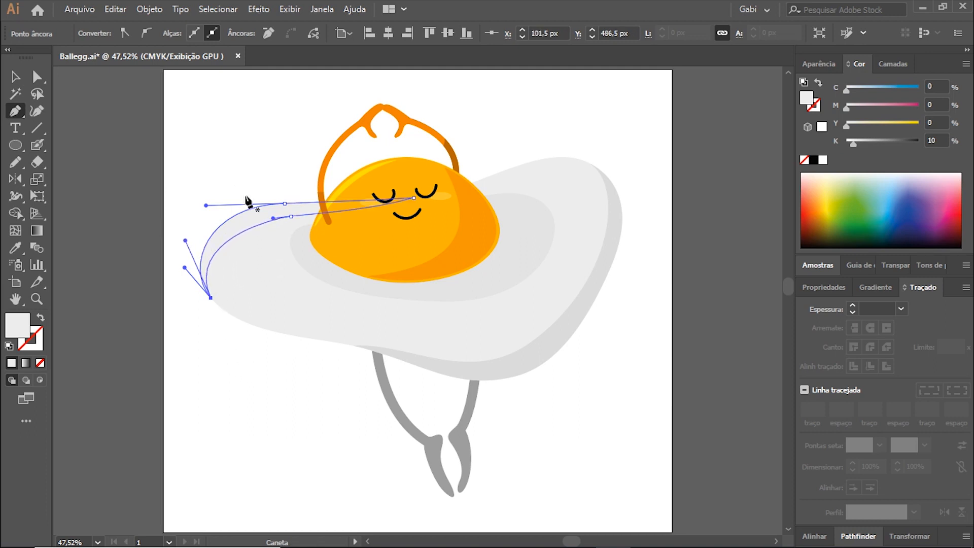
Adjust the inner curve's handle to smooth the closed highlight shape and fill the shape with white
{"action": "key", "text": "a"}
{"action": "left_click", "coordinate": [290, 217]}
{"action": "left_click_drag", "start_coordinate": [309, 214], "coordinate": [252, 213]}
{"action": "left_click", "coordinate": [238, 169]}
{"action": "left_click", "coordinate": [266, 216]}
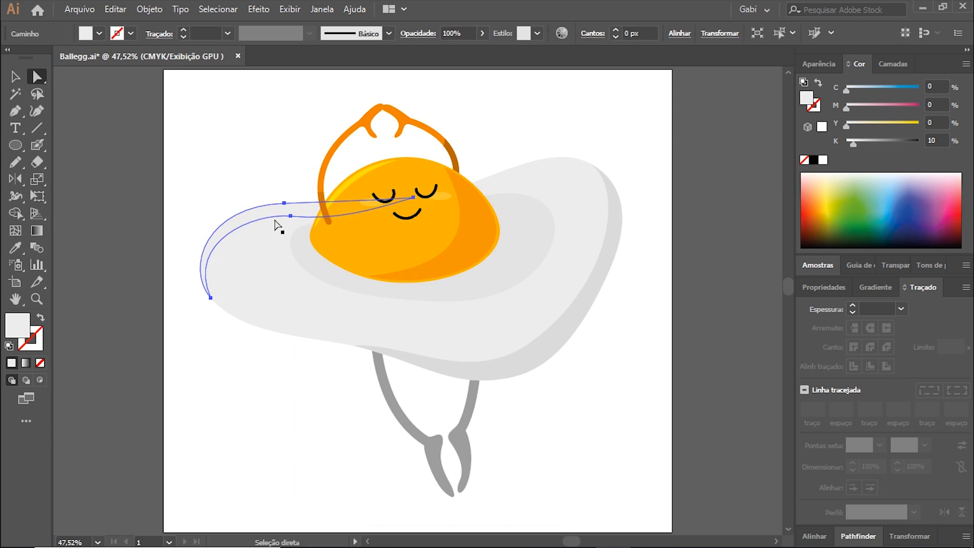
{"action": "left_click", "coordinate": [336, 215]}
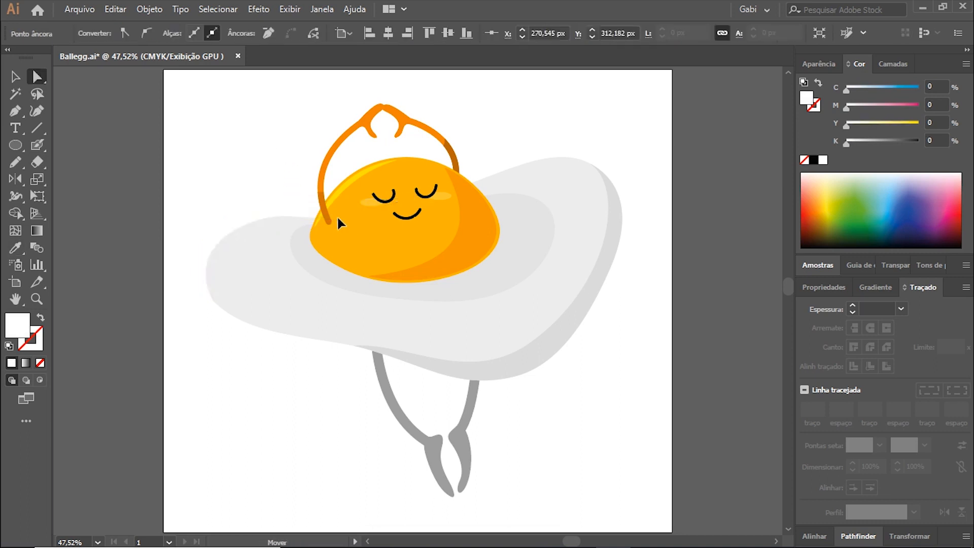
Move the highlight's inner anchor point slightly outward and rebalance the curve's handles
{"action": "left_click", "coordinate": [291, 216]}
{"action": "left_click_drag", "start_coordinate": [291, 217], "coordinate": [260, 209]}
{"action": "mouse_move", "coordinate": [186, 240]}
{"action": "left_mouse_down"}
{"action": "mouse_move", "coordinate": [190, 254]}
{"action": "mouse_move", "coordinate": [189, 244]}
{"action": "left_mouse_up"}
{"action": "left_click_drag", "start_coordinate": [337, 220], "coordinate": [283, 216]}
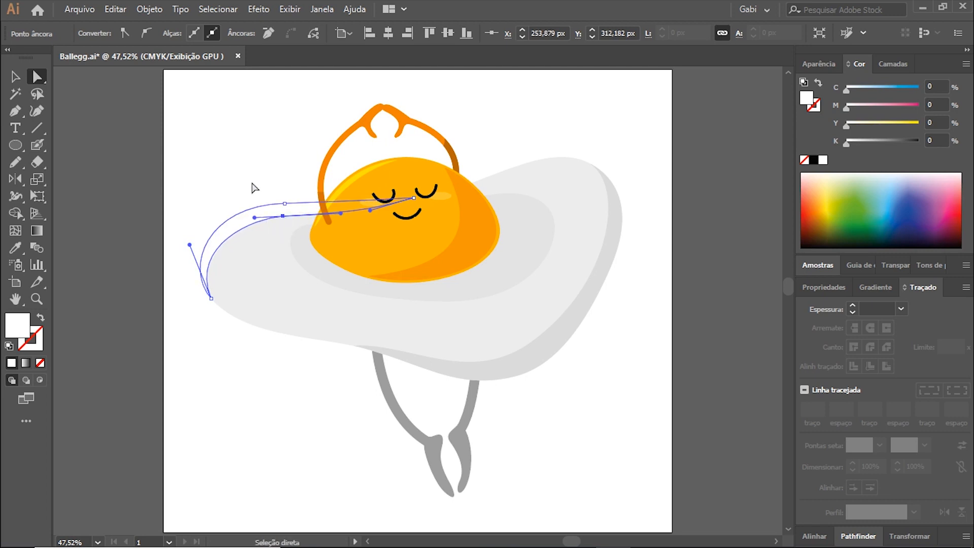
Replace the highlight's inner anchor point with one closer to the left edge and adjust the handles for a smooth curve
{"action": "key", "text": "plus"}
{"action": "left_click", "coordinate": [230, 235]}
{"action": "left_click", "coordinate": [283, 217]}
{"action": "key", "text": "a"}
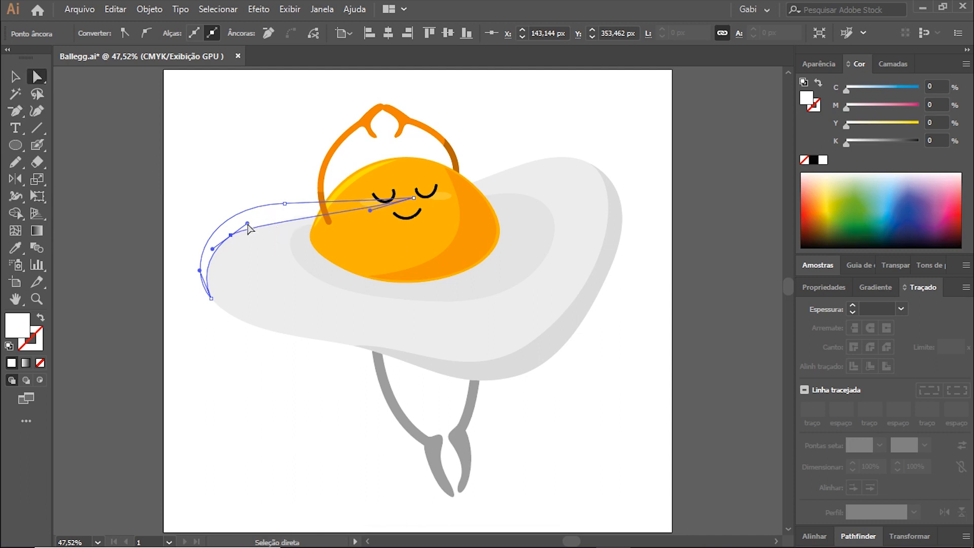
{"action": "left_click_drag", "start_coordinate": [248, 224], "coordinate": [268, 204]}
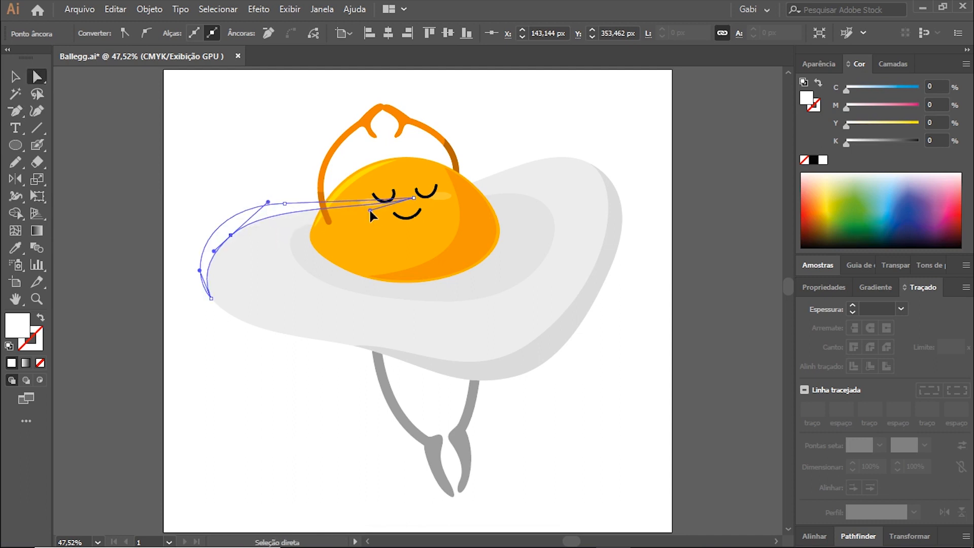
{"action": "left_click_drag", "start_coordinate": [370, 211], "coordinate": [346, 222]}
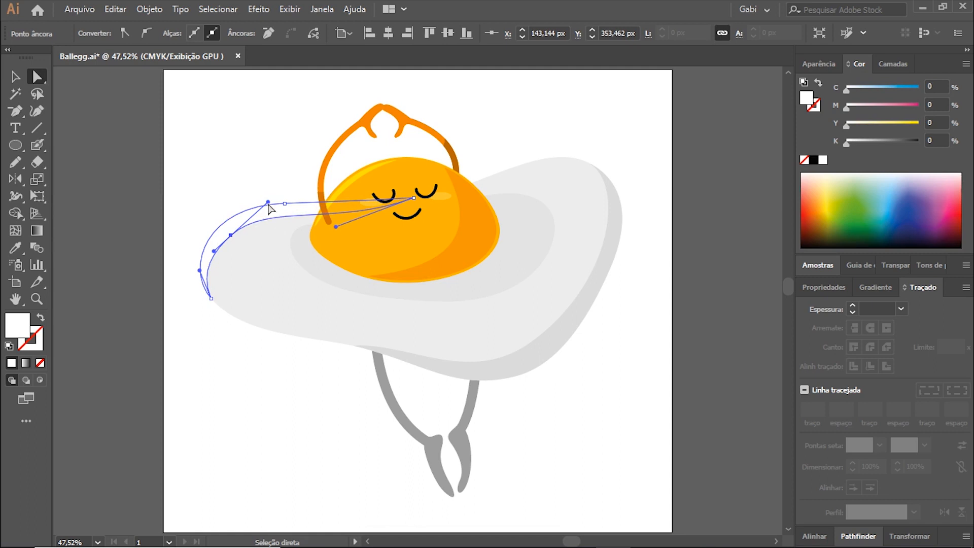
{"action": "left_click", "coordinate": [226, 177]}
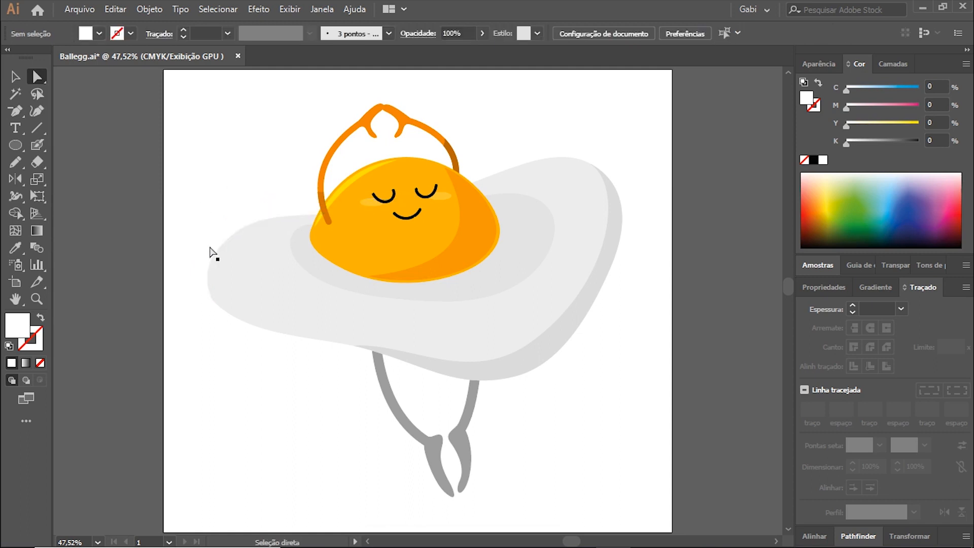
Tint the white highlight to a very light grey and dock the floating document window back in place
{"action": "left_click", "coordinate": [228, 235]}
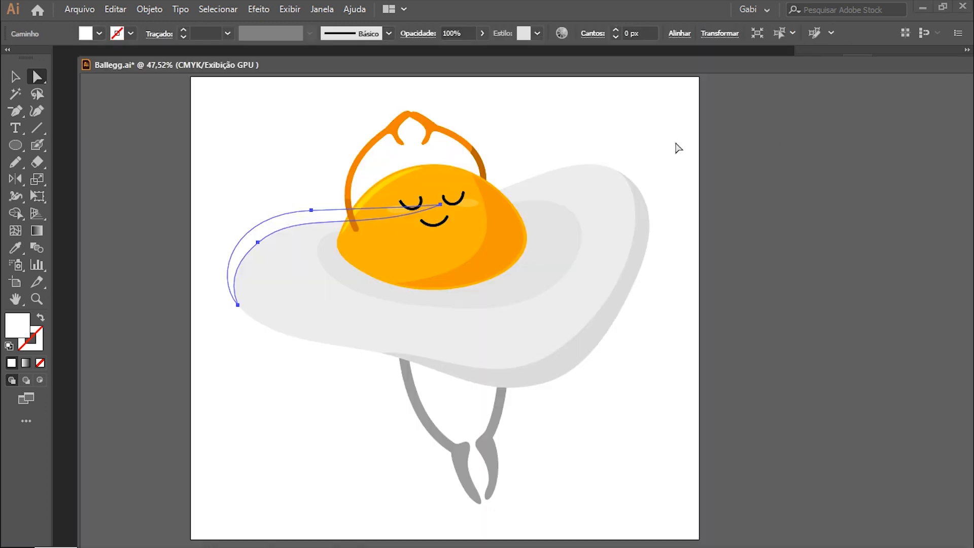
{"action": "left_click_drag", "start_coordinate": [447, 65], "coordinate": [429, 56]}
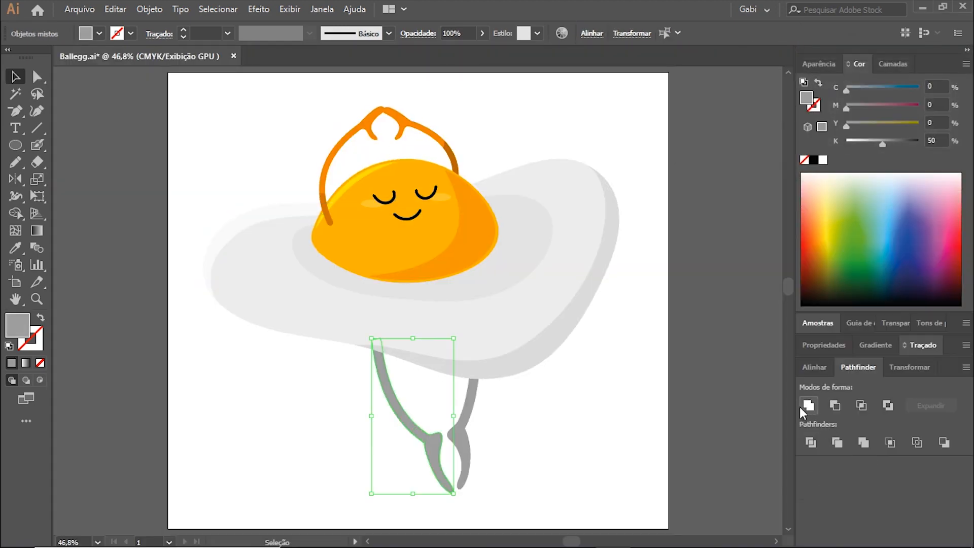
Unite the parts of the left leg into one shape, and do the same for the right leg
{"action": "left_click", "coordinate": [808, 406]}
{"action": "left_click_drag", "start_coordinate": [463, 437], "coordinate": [462, 438]}
{"action": "left_click", "coordinate": [808, 406]}
{"action": "left_click", "coordinate": [501, 397]}
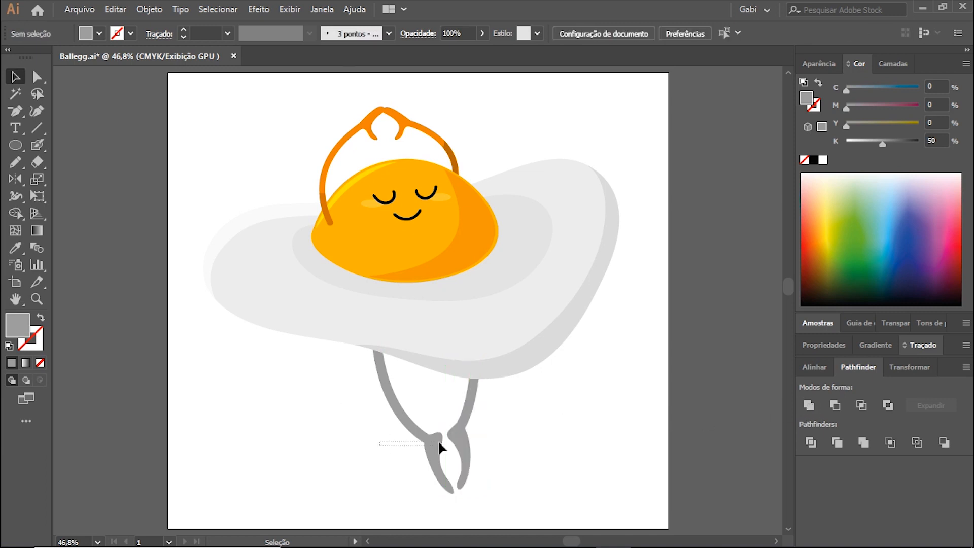
Save the file and cut across both legs below the egg white with the Eraser tool
{"action": "left_click_drag", "start_coordinate": [472, 448], "coordinate": [478, 460]}
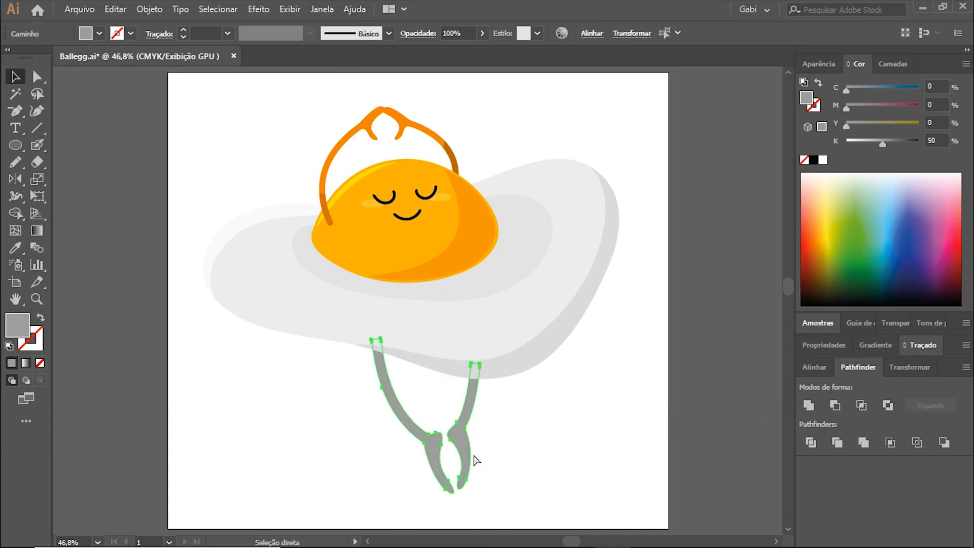
{"action": "mouse_move", "coordinate": [458, 445]}
{"action": "left_mouse_down"}
{"action": "mouse_move", "coordinate": [413, 462]}
{"action": "mouse_move", "coordinate": [449, 459]}
{"action": "left_mouse_up"}
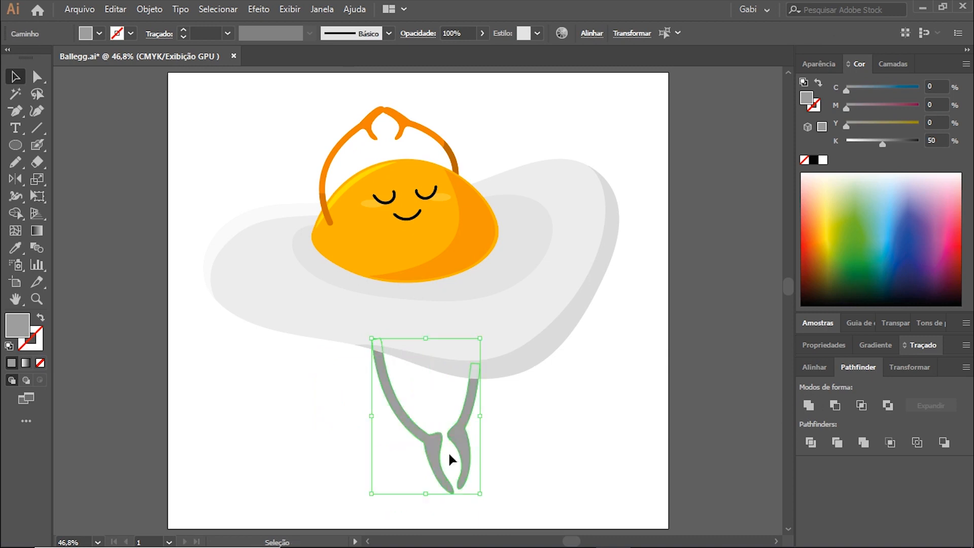
{"action": "left_click", "coordinate": [394, 398]}
{"action": "key", "text": "shift+e"}
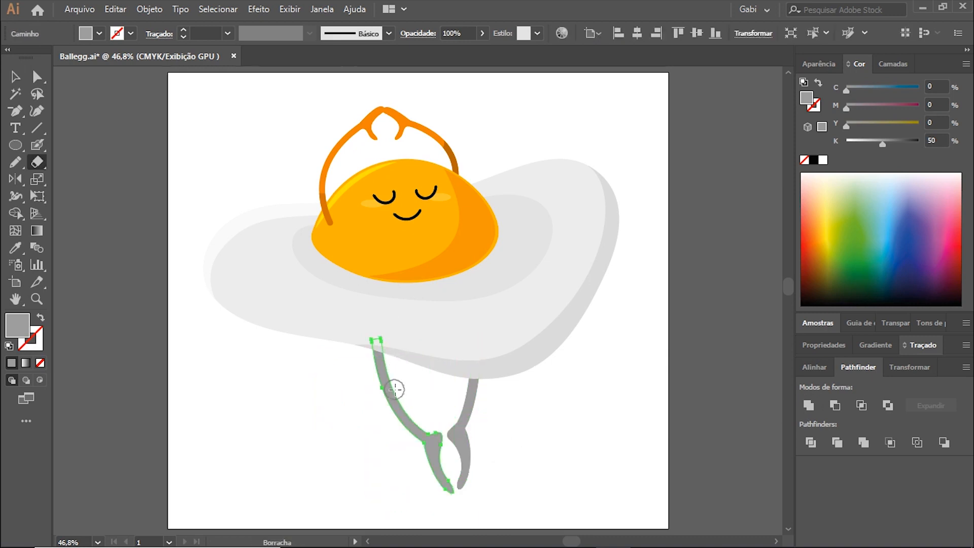
{"action": "key", "text": "ctrl+s"}
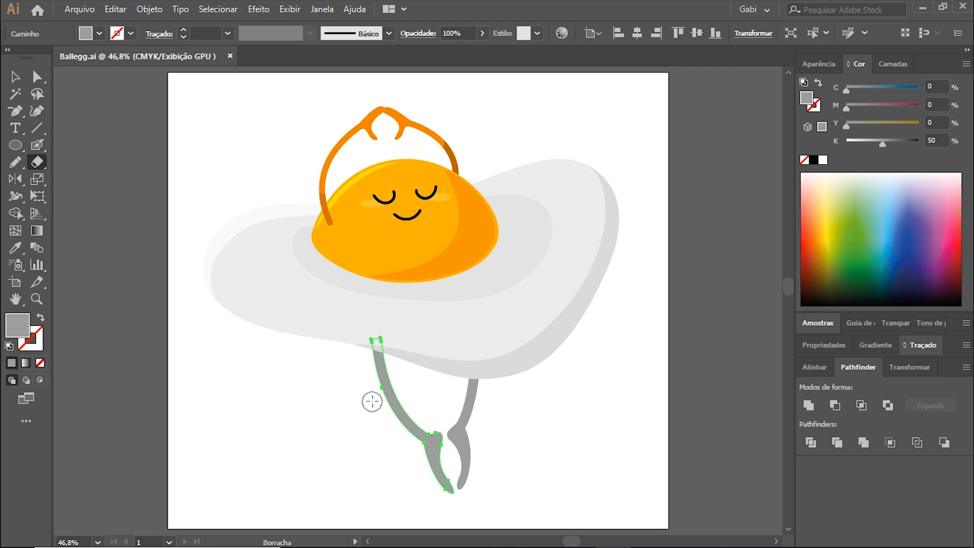
{"action": "mouse_move", "coordinate": [370, 401]}
{"action": "left_mouse_down"}
{"action": "mouse_move", "coordinate": [391, 408]}
{"action": "mouse_move", "coordinate": [411, 395]}
{"action": "left_mouse_up"}
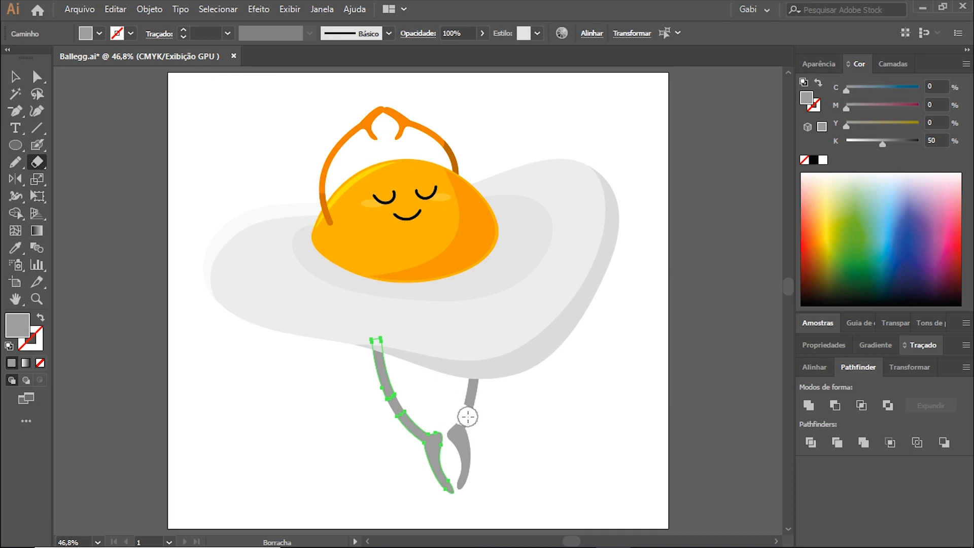
{"action": "key", "text": "v"}
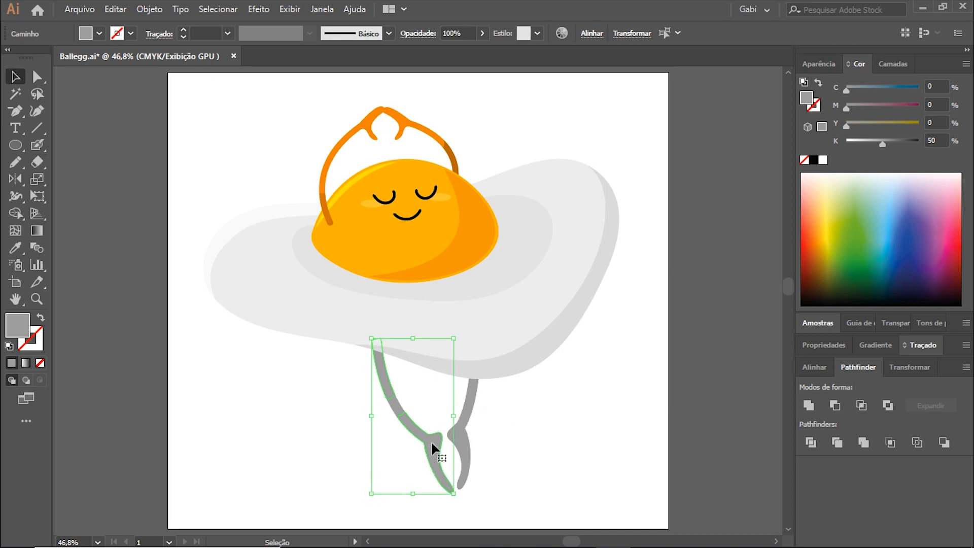
Remove the cut-off lower leg pieces and darken the upper leg sections to 64% black
{"action": "left_click", "coordinate": [374, 465]}
{"action": "left_click", "coordinate": [430, 446]}
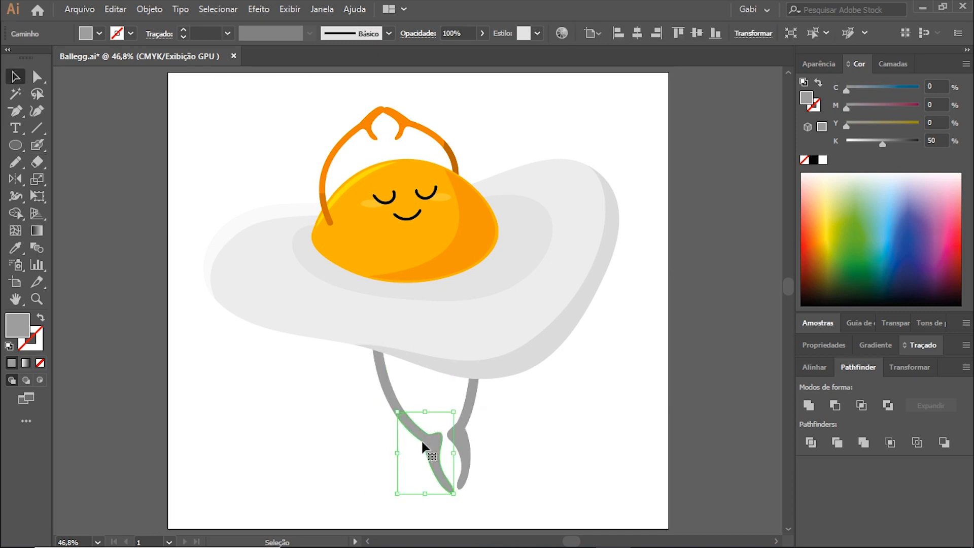
{"action": "left_click_drag", "start_coordinate": [883, 144], "coordinate": [892, 145]}
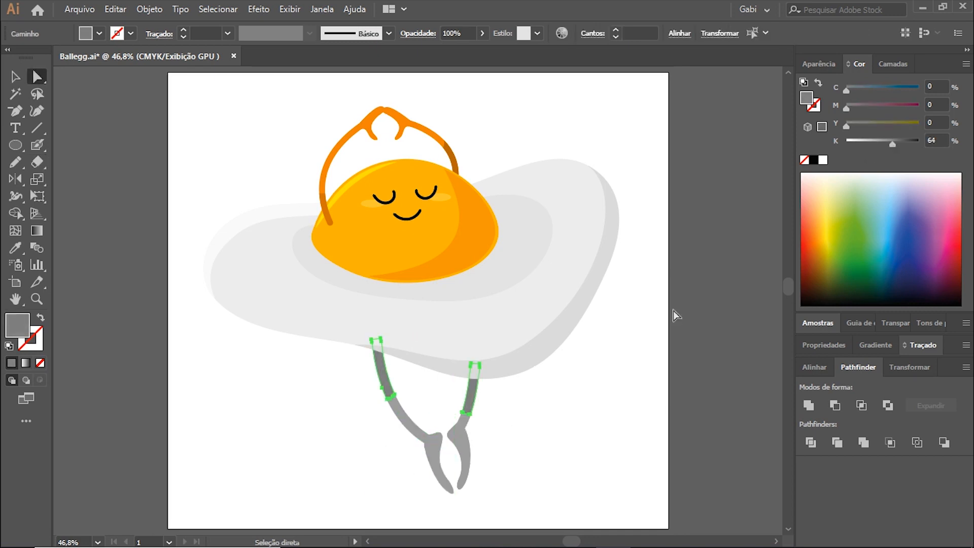
Draw a rectangle covering the whole artboard on a new layer between the Pernas and Base layers
{"action": "left_click", "coordinate": [672, 351]}
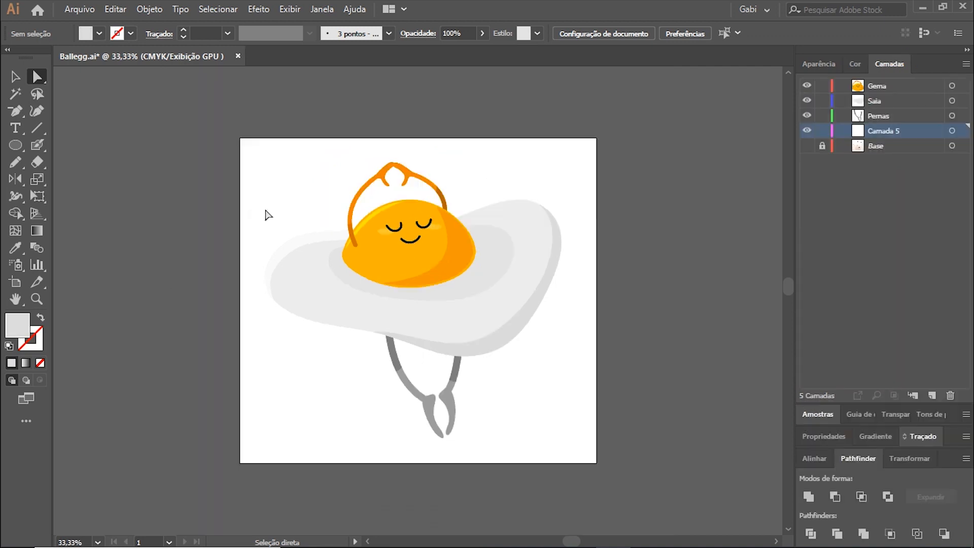
{"action": "key", "text": "m"}
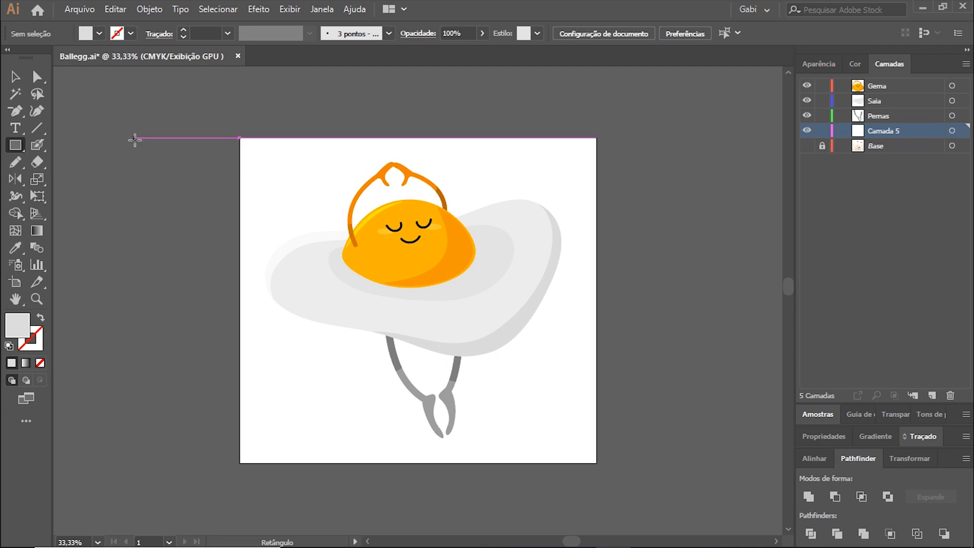
{"action": "mouse_move", "coordinate": [240, 138]}
{"action": "left_mouse_down"}
{"action": "mouse_move", "coordinate": [516, 369]}
{"action": "mouse_move", "coordinate": [596, 449]}
{"action": "mouse_move", "coordinate": [597, 463]}
{"action": "left_mouse_up"}
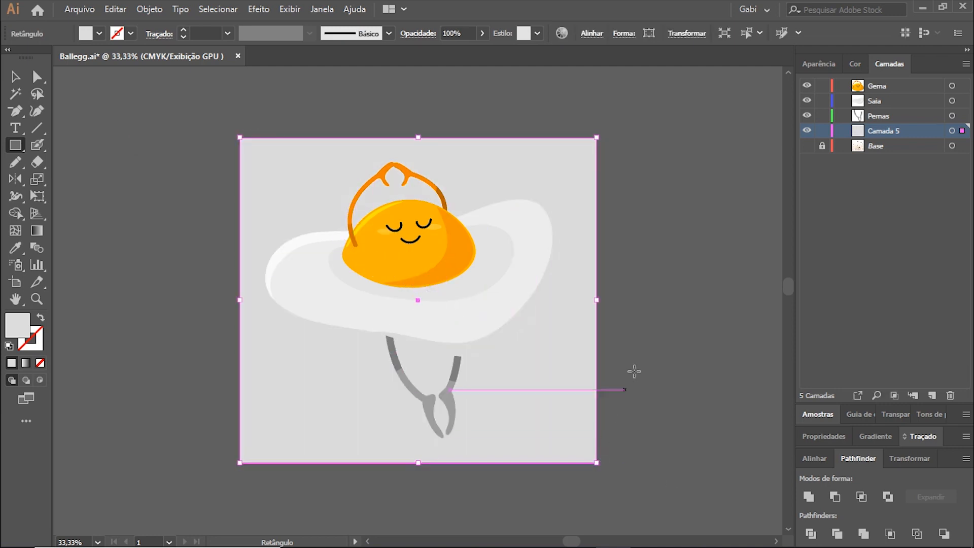
Recolor the background rectangle to pure cyan with 100% cyan and 0% black
{"action": "left_click", "coordinate": [855, 65]}
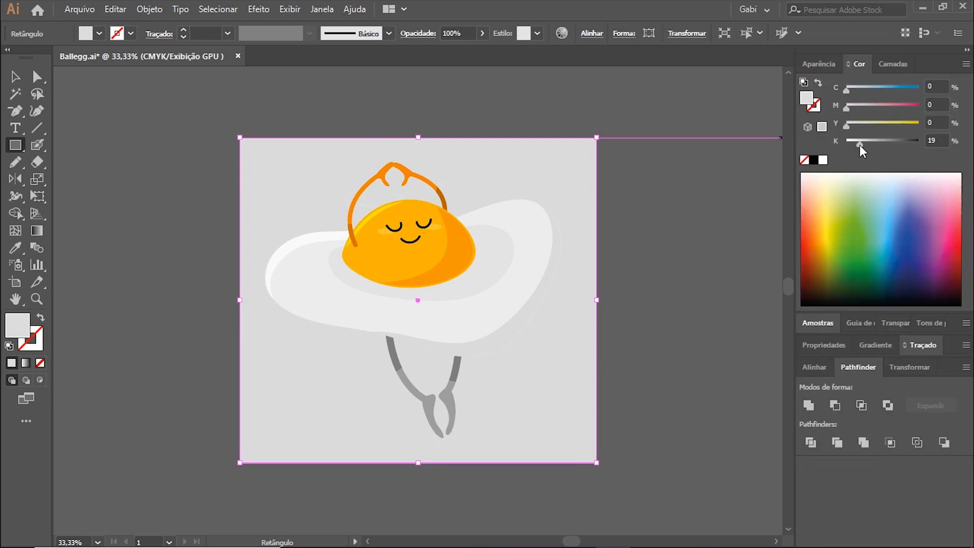
{"action": "left_click_drag", "start_coordinate": [860, 144], "coordinate": [845, 145]}
{"action": "left_click_drag", "start_coordinate": [847, 91], "coordinate": [919, 89]}
{"action": "left_click", "coordinate": [40, 77]}
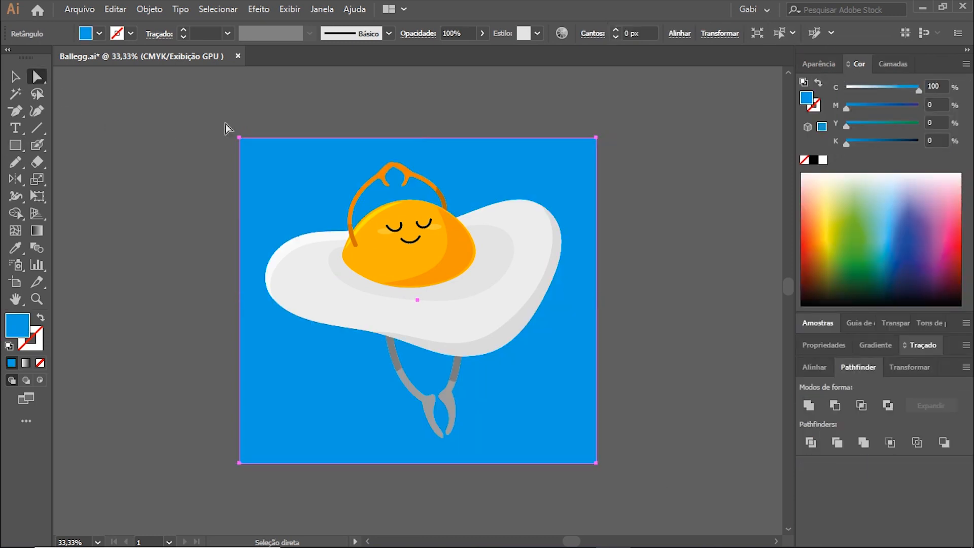
Give the background a radial gradient from bright blue at the center to darker blue edges, and lighten the lower legs to 39% black
{"action": "left_click", "coordinate": [875, 346]}
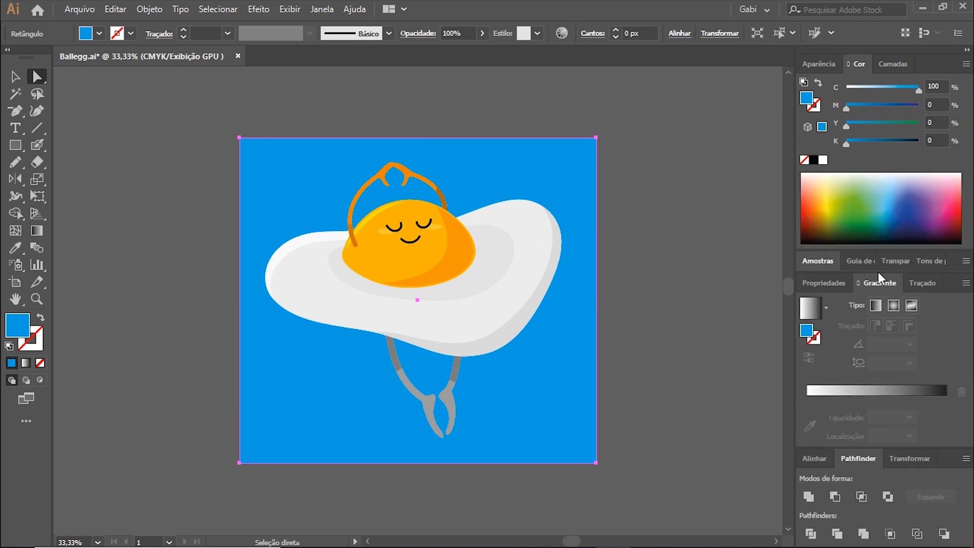
{"action": "left_click", "coordinate": [872, 399]}
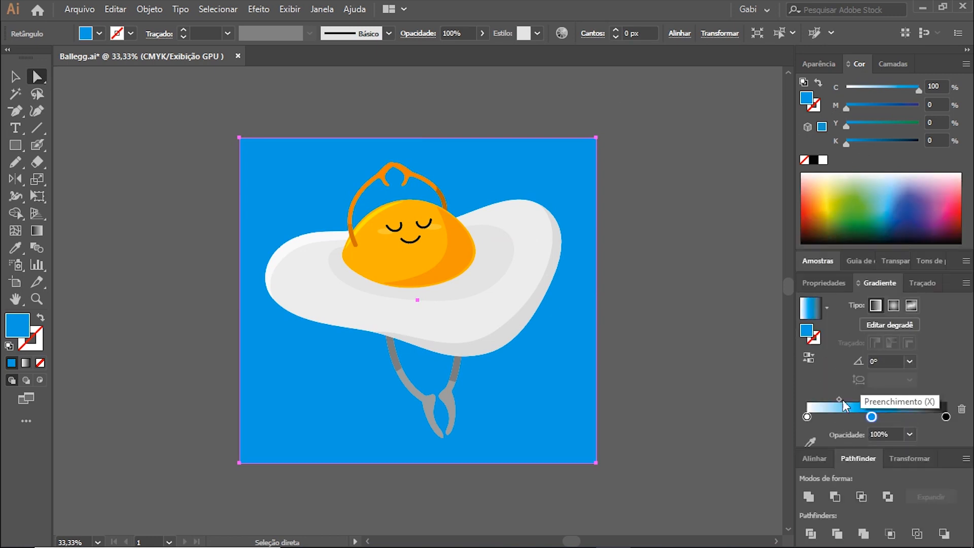
{"action": "left_click_drag", "start_coordinate": [806, 400], "coordinate": [824, 426]}
{"action": "left_click_drag", "start_coordinate": [872, 399], "coordinate": [948, 431]}
{"action": "left_click", "coordinate": [115, 490]}
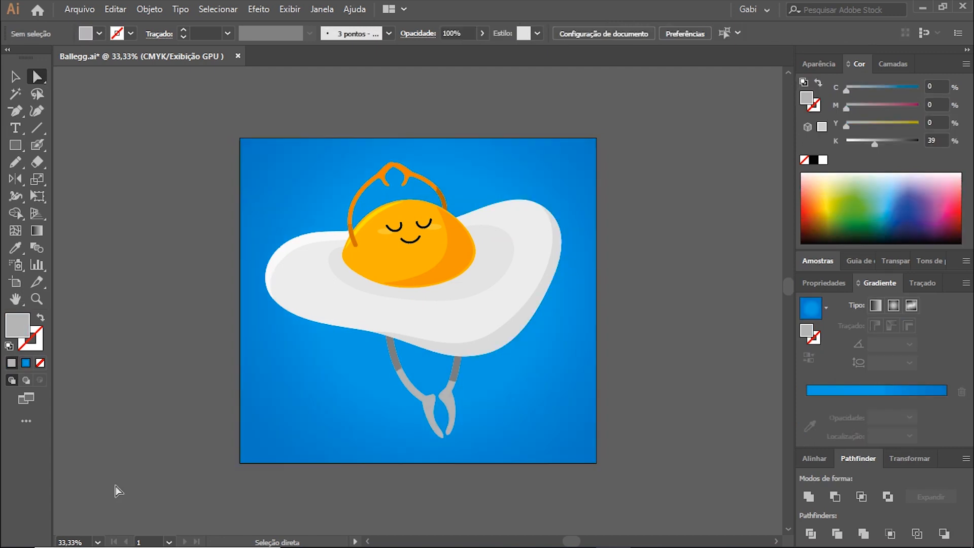
{"action": "key", "text": "ctrl+0"}
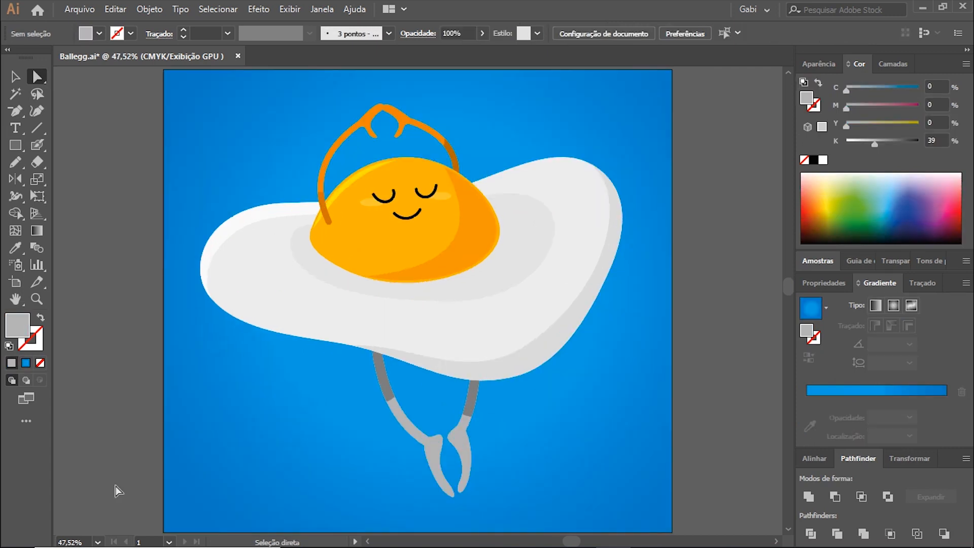